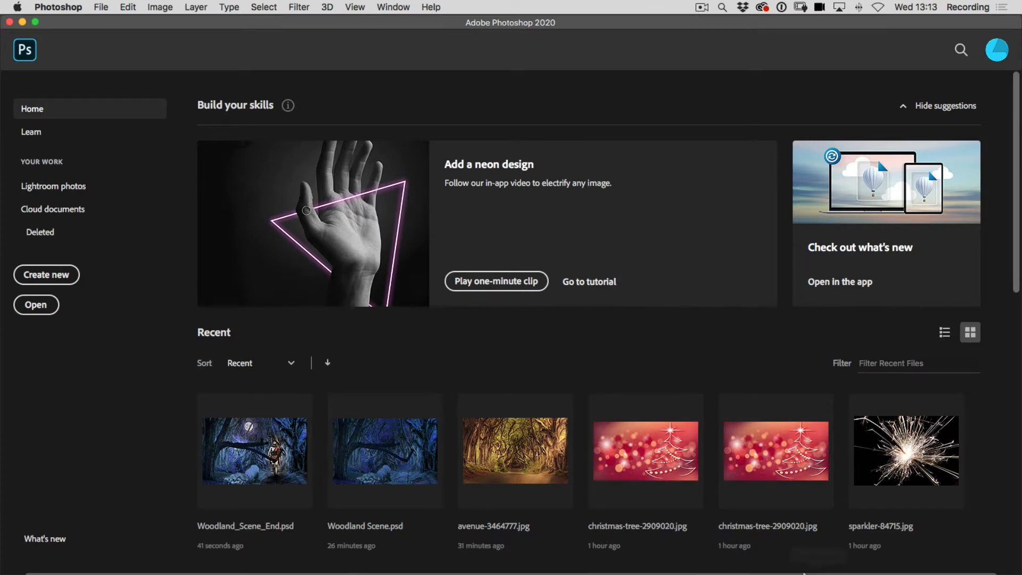
Switch to Adobe Bridge and select the forest-483207, avenue-3464777, forest-3287976, mushroom-2279558 and moon-1859616_1920 images together.
{"action": "left_click", "coordinate": [858, 535]}
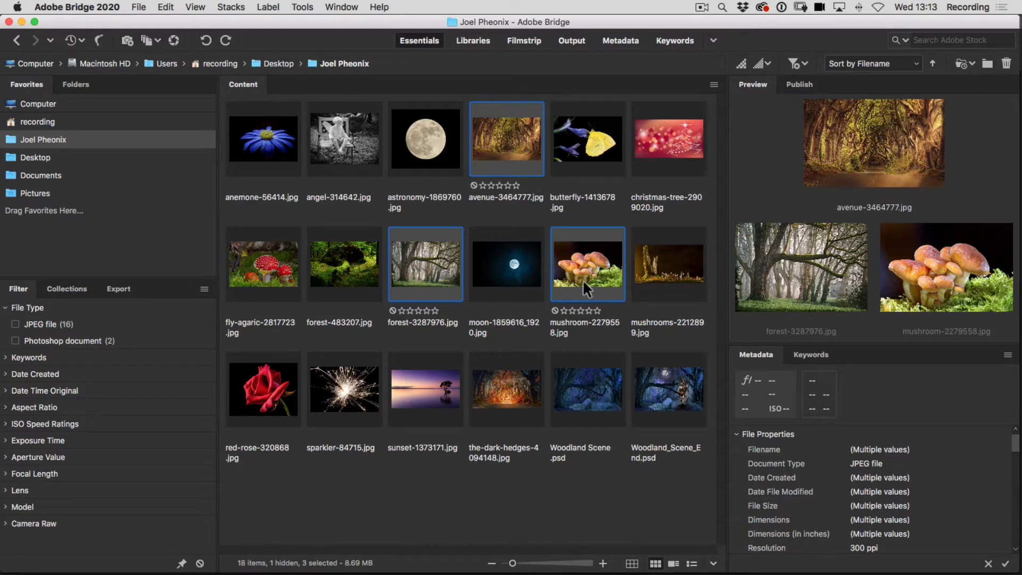
{"action": "right_click", "coordinate": [346, 273]}
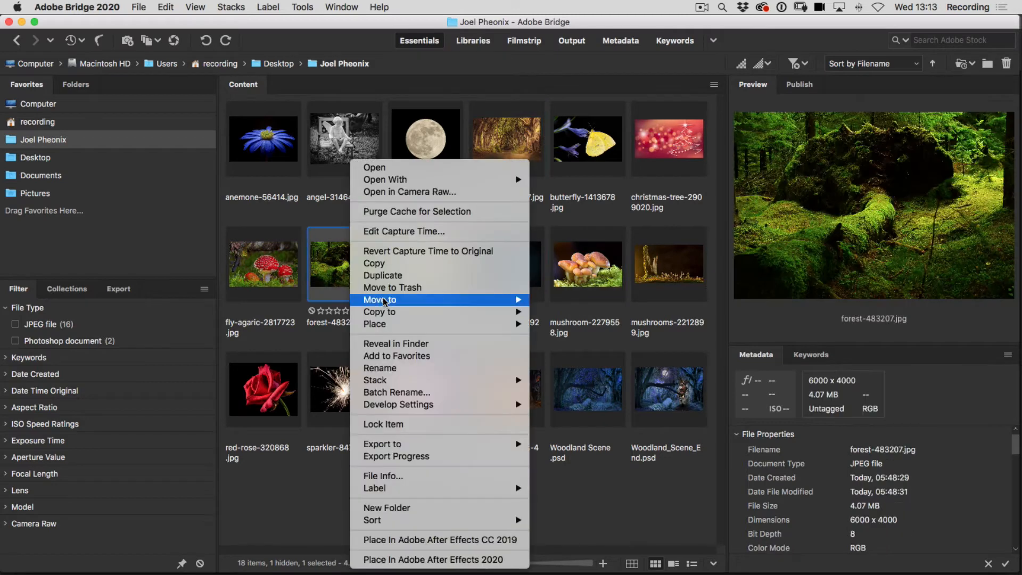
{"action": "left_click", "coordinate": [416, 152]}
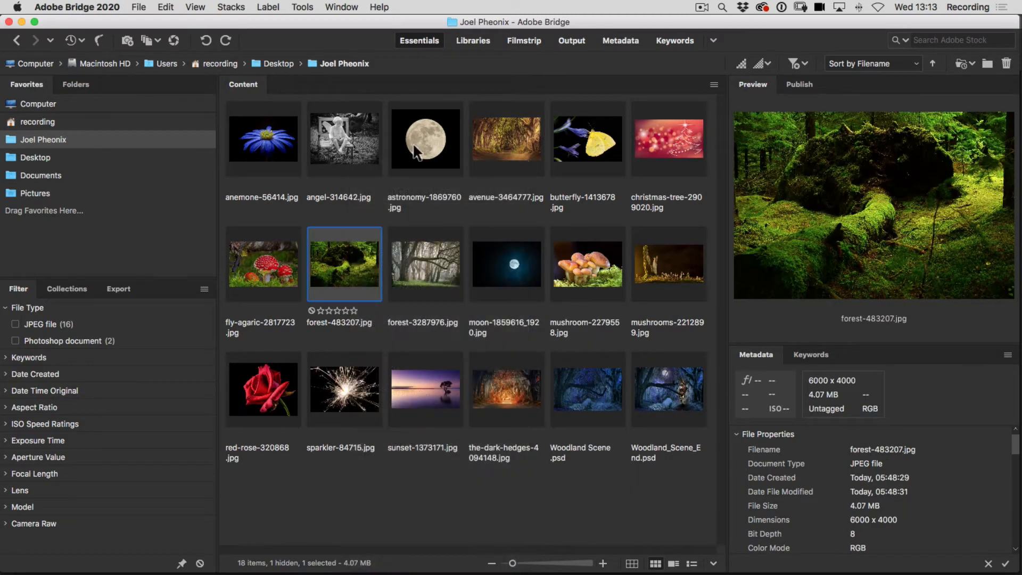
{"action": "left_click", "coordinate": [503, 142], "text": "super"}
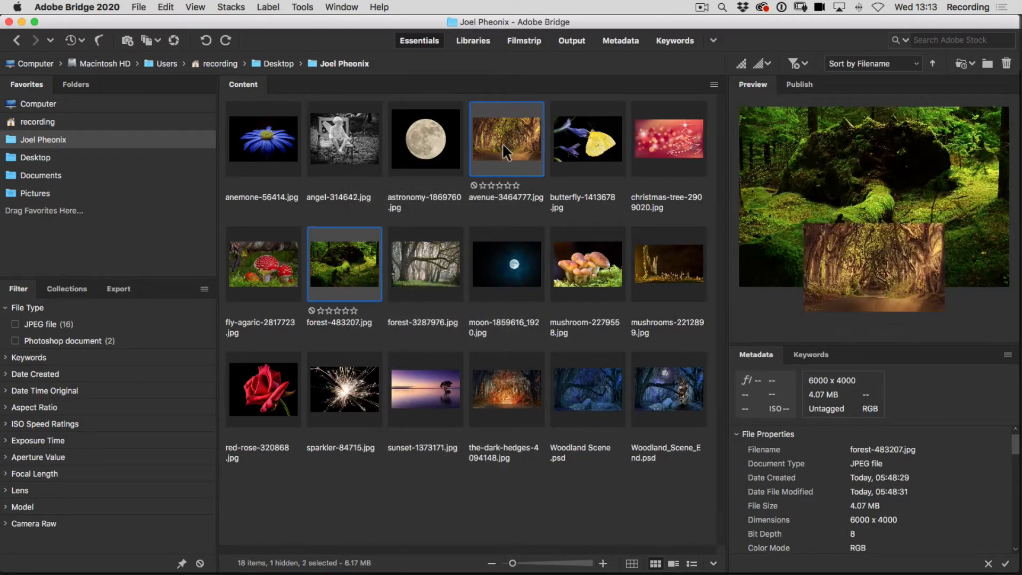
{"action": "left_click", "coordinate": [417, 248], "text": "super"}
{"action": "left_click", "coordinate": [584, 273], "text": "super"}
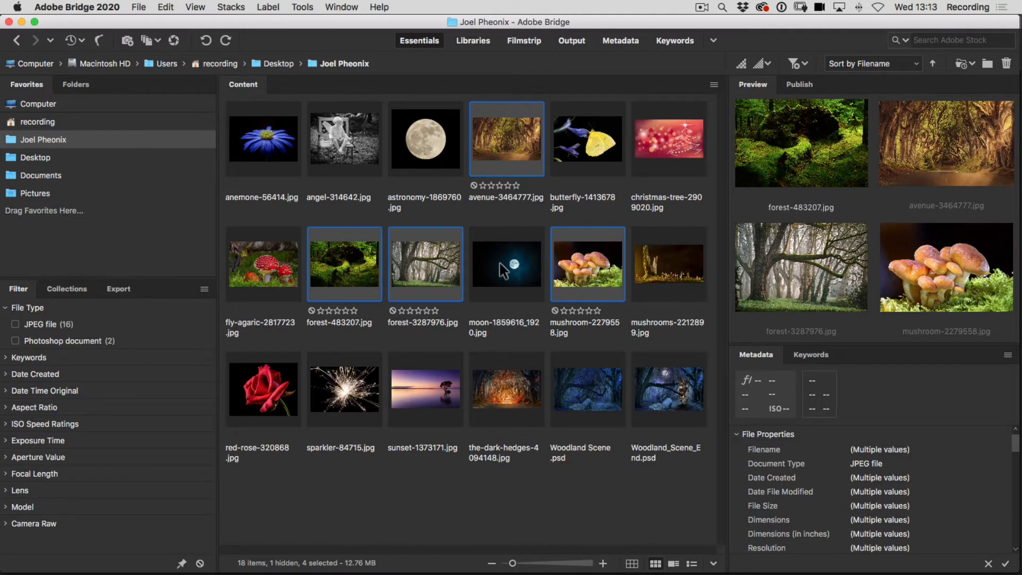
{"action": "left_click", "coordinate": [503, 272], "text": "super"}
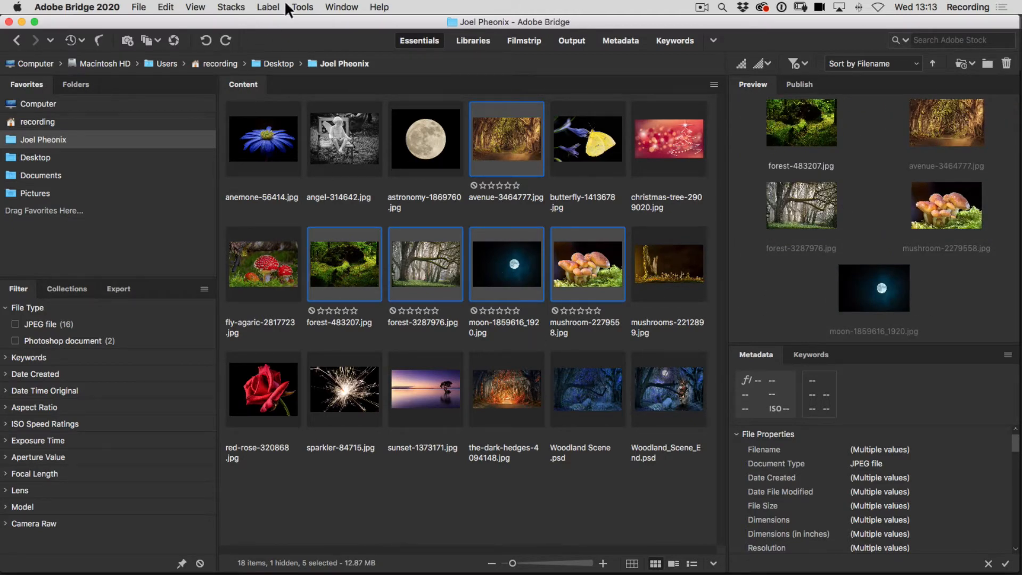
Load the five selected images into Photoshop as layers of a single document.
{"action": "left_click", "coordinate": [302, 8]}
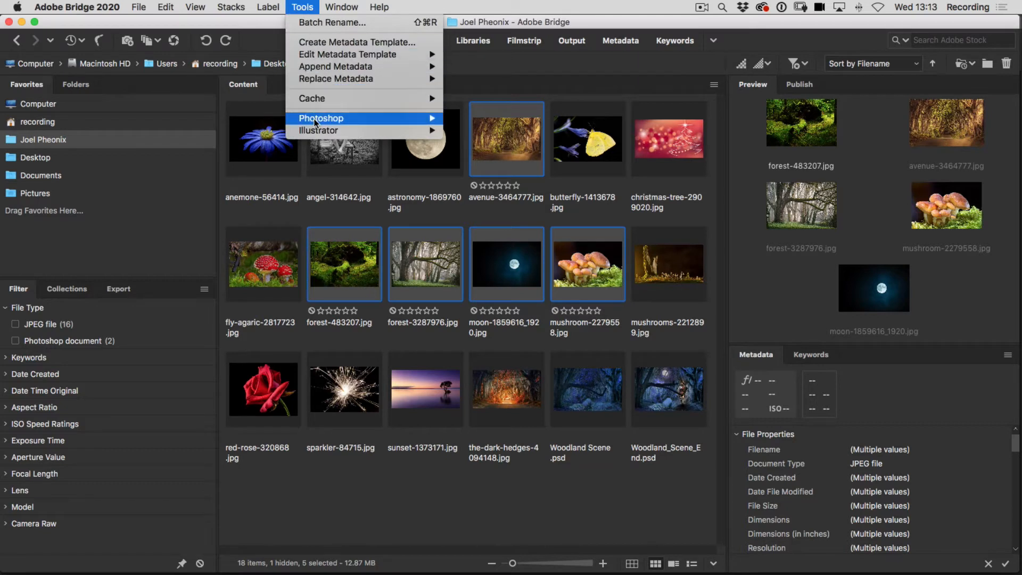
{"action": "mouse_move", "coordinate": [315, 122]}
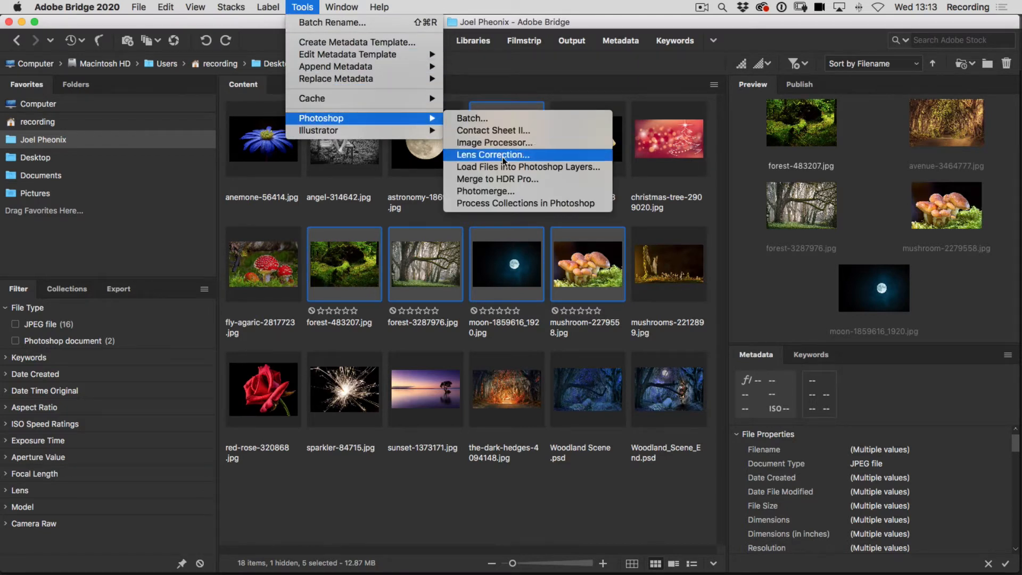
{"action": "left_click", "coordinate": [533, 168]}
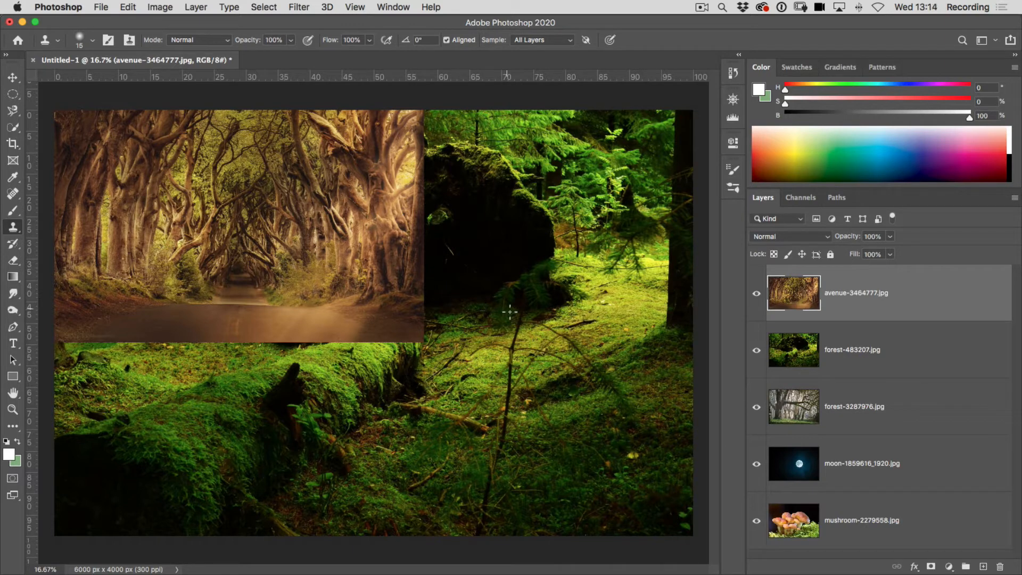
Crop the canvas to the edges of the avenue image, about 3456 x 2155 px, without deleting cropped pixels.
{"action": "left_click", "coordinate": [12, 147]}
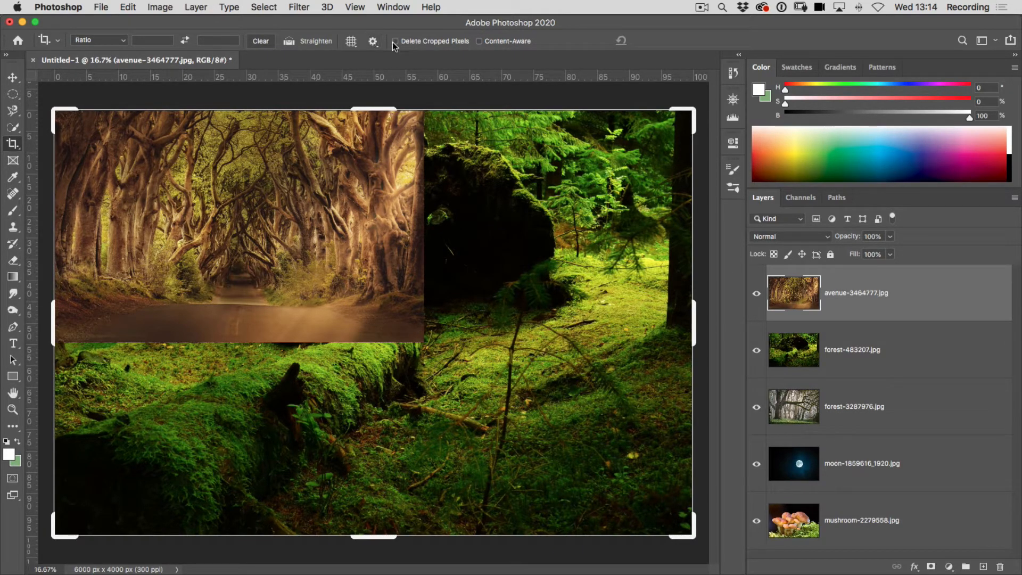
{"action": "left_click_drag", "start_coordinate": [695, 537], "coordinate": [564, 440]}
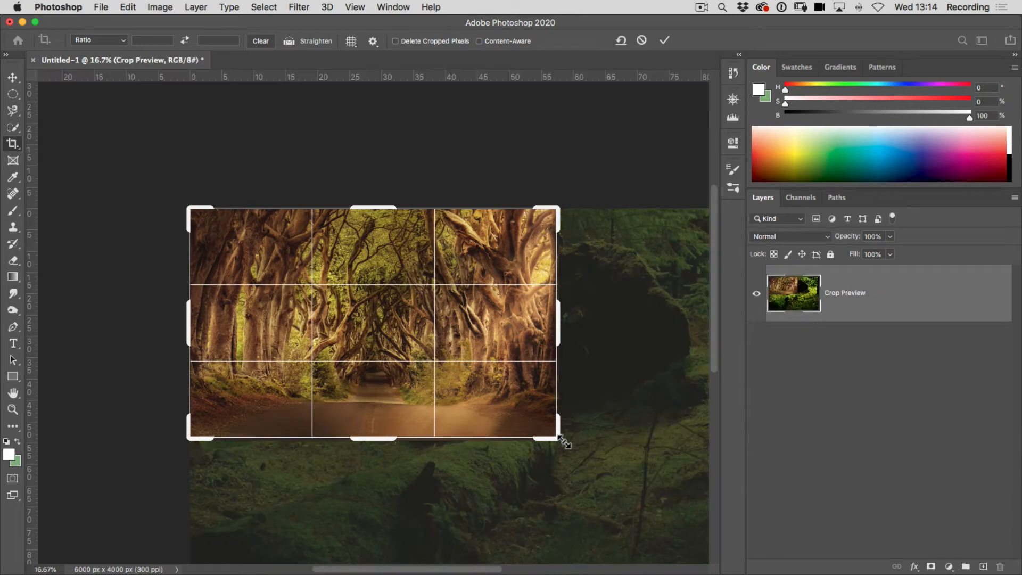
{"action": "left_click", "coordinate": [665, 41]}
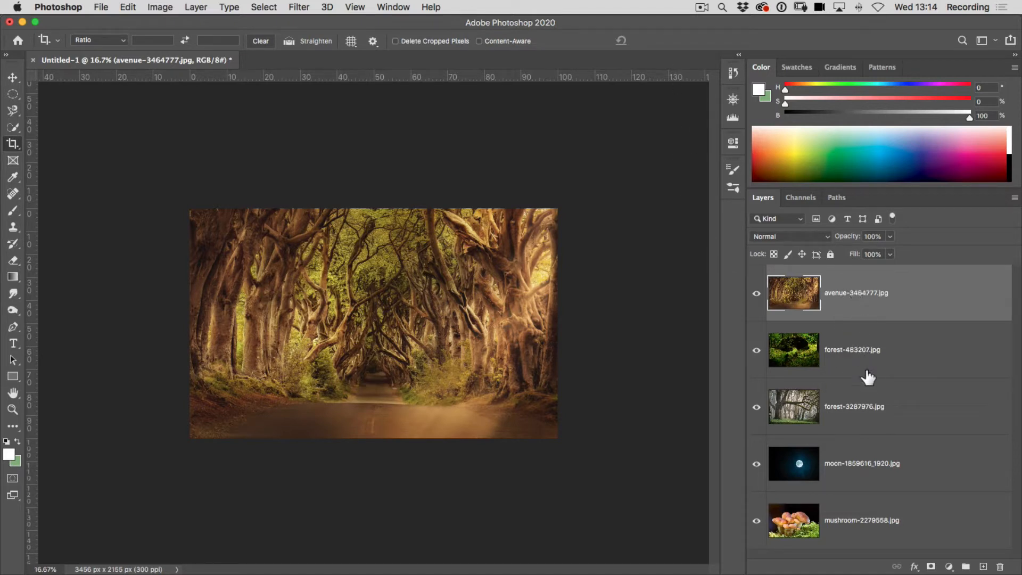
Bring the forest-483207 layer above the avenue layer and return it to its place beneath.
{"action": "left_click_drag", "start_coordinate": [855, 357], "coordinate": [861, 280]}
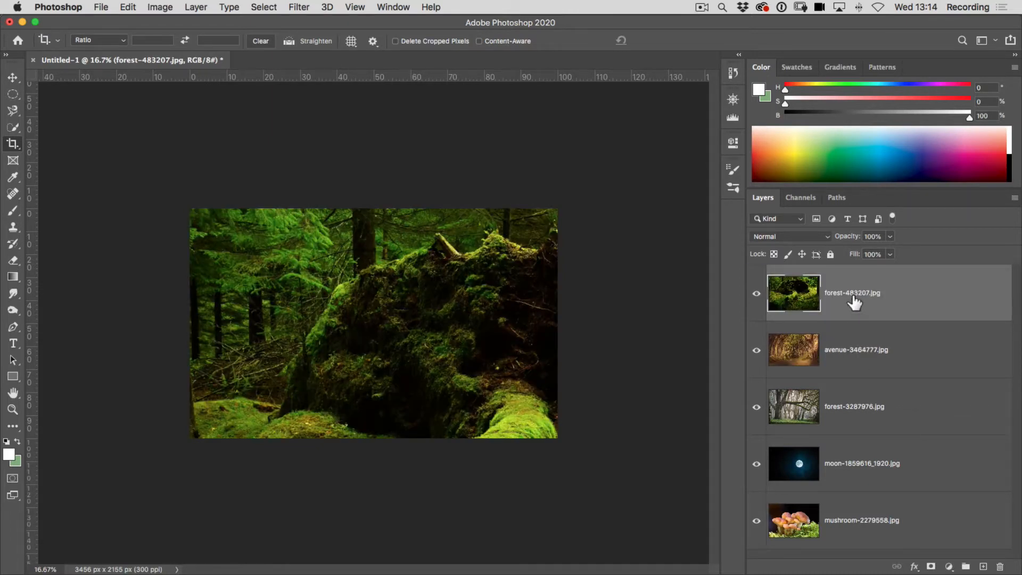
{"action": "left_click_drag", "start_coordinate": [856, 297], "coordinate": [856, 380]}
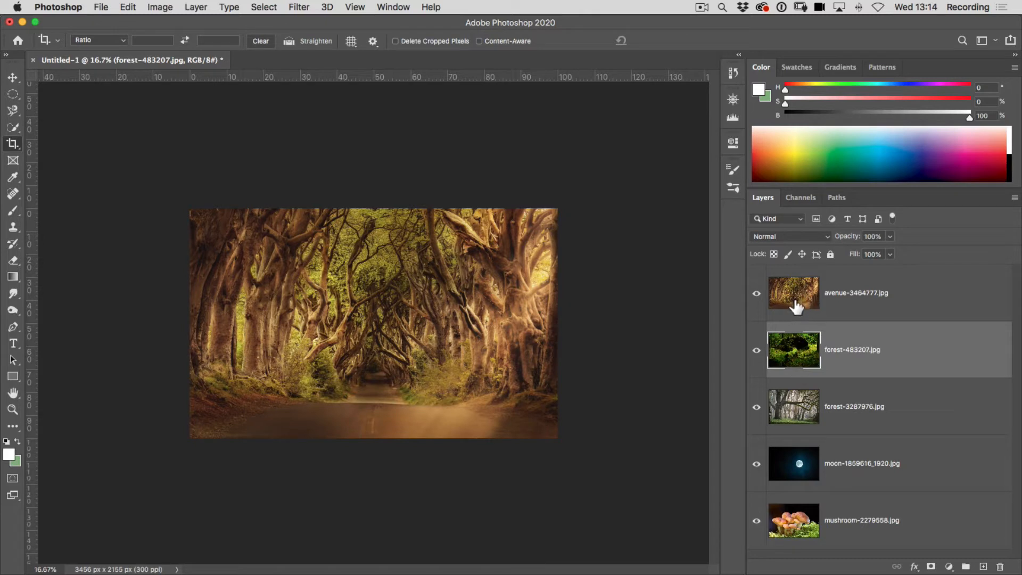
Select the avenue layer and set the Eraser to a Soft Round brush at 50% opacity.
{"action": "left_click", "coordinate": [851, 304]}
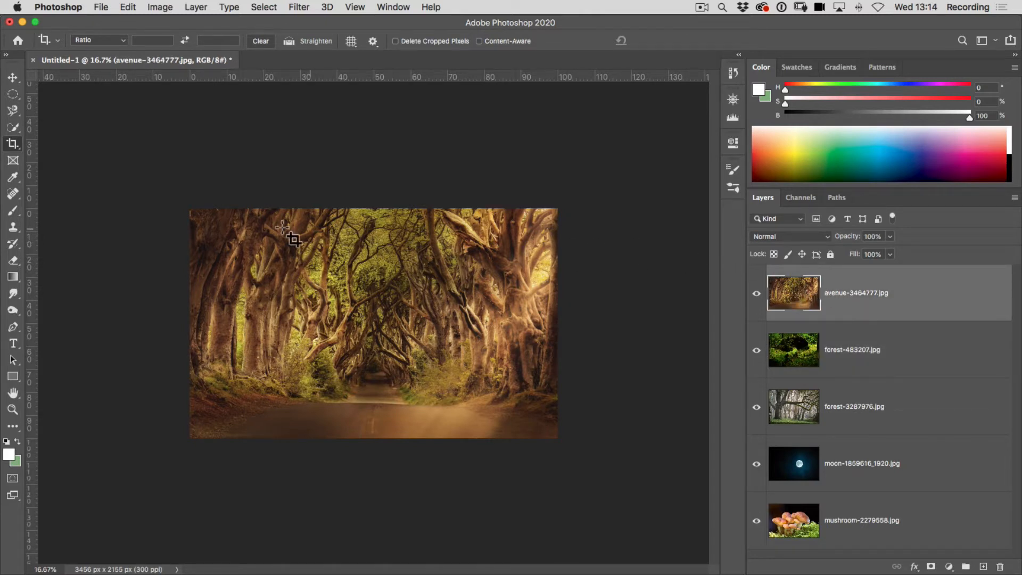
{"action": "left_click", "coordinate": [13, 262]}
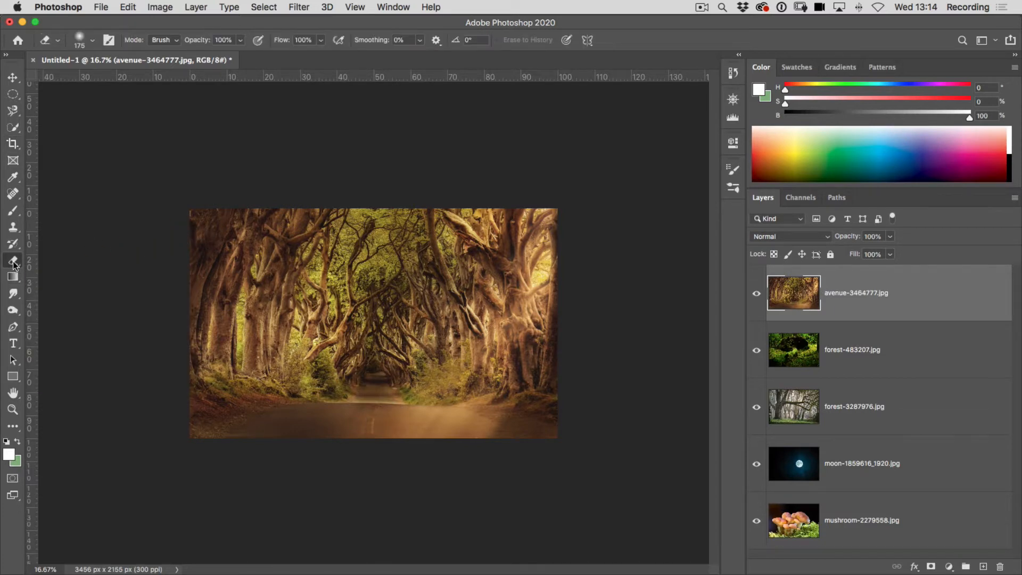
{"action": "left_click", "coordinate": [91, 42]}
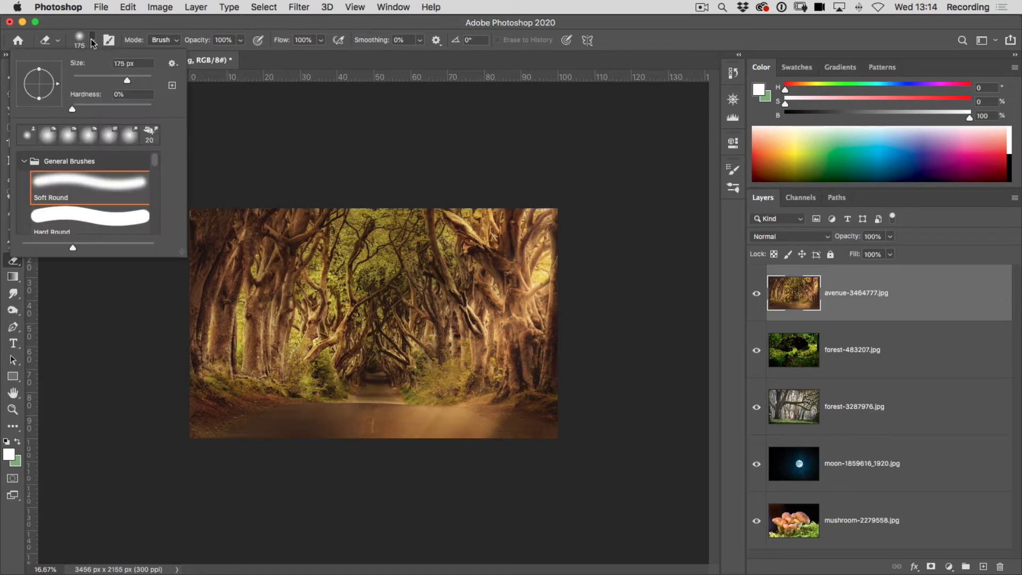
{"action": "double_click", "coordinate": [82, 184]}
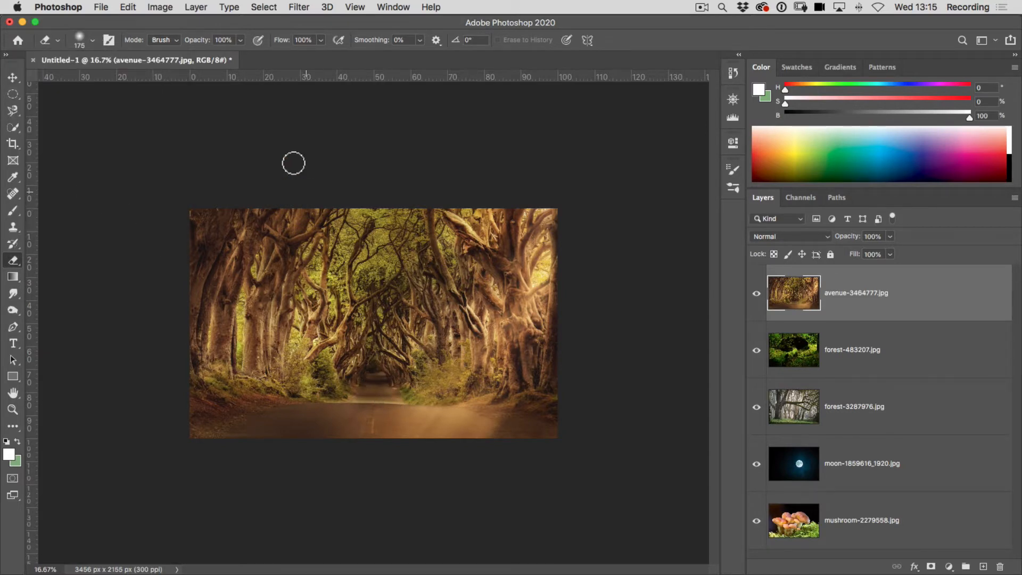
{"action": "left_click", "coordinate": [239, 40]}
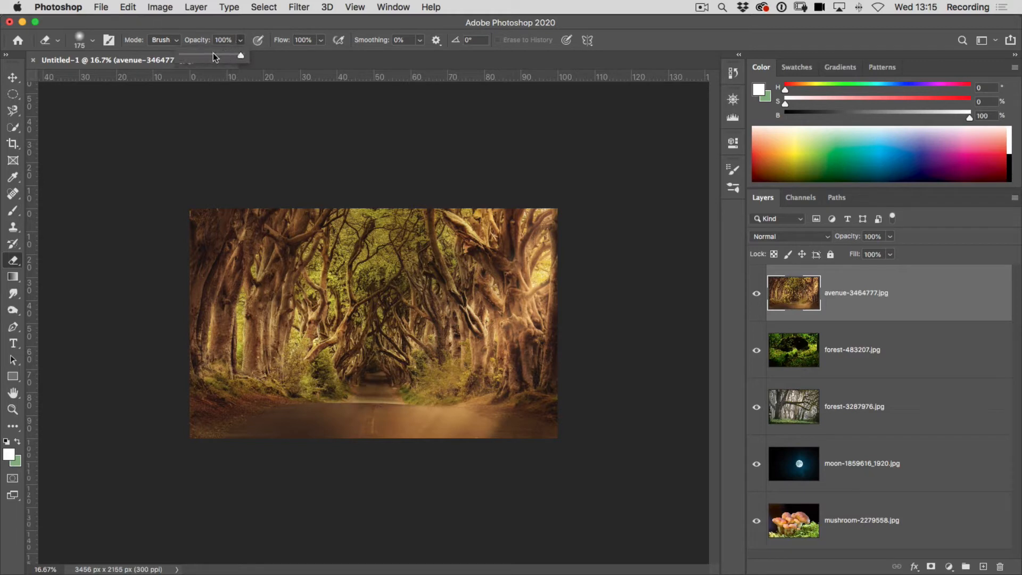
{"action": "left_click_drag", "start_coordinate": [213, 55], "coordinate": [211, 57]}
Erase the avenue layer's ground along both sides of the road, reducing the brush to 100 px for the finer edges.
{"action": "mouse_move", "coordinate": [479, 417]}
{"action": "left_mouse_down"}
{"action": "mouse_move", "coordinate": [444, 420]}
{"action": "mouse_move", "coordinate": [478, 409]}
{"action": "mouse_move", "coordinate": [469, 412]}
{"action": "mouse_move", "coordinate": [494, 414]}
{"action": "mouse_move", "coordinate": [459, 429]}
{"action": "mouse_move", "coordinate": [517, 420]}
{"action": "mouse_move", "coordinate": [495, 435]}
{"action": "mouse_move", "coordinate": [544, 440]}
{"action": "mouse_move", "coordinate": [483, 445]}
{"action": "mouse_move", "coordinate": [497, 434]}
{"action": "mouse_move", "coordinate": [402, 432]}
{"action": "mouse_move", "coordinate": [449, 420]}
{"action": "mouse_move", "coordinate": [407, 419]}
{"action": "mouse_move", "coordinate": [434, 414]}
{"action": "mouse_move", "coordinate": [409, 419]}
{"action": "mouse_move", "coordinate": [452, 426]}
{"action": "mouse_move", "coordinate": [402, 433]}
{"action": "mouse_move", "coordinate": [460, 437]}
{"action": "mouse_move", "coordinate": [430, 444]}
{"action": "mouse_move", "coordinate": [452, 416]}
{"action": "mouse_move", "coordinate": [379, 381]}
{"action": "mouse_move", "coordinate": [345, 404]}
{"action": "mouse_move", "coordinate": [275, 414]}
{"action": "mouse_move", "coordinate": [230, 433]}
{"action": "mouse_move", "coordinate": [225, 424]}
{"action": "mouse_move", "coordinate": [206, 439]}
{"action": "mouse_move", "coordinate": [252, 413]}
{"action": "left_mouse_up"}
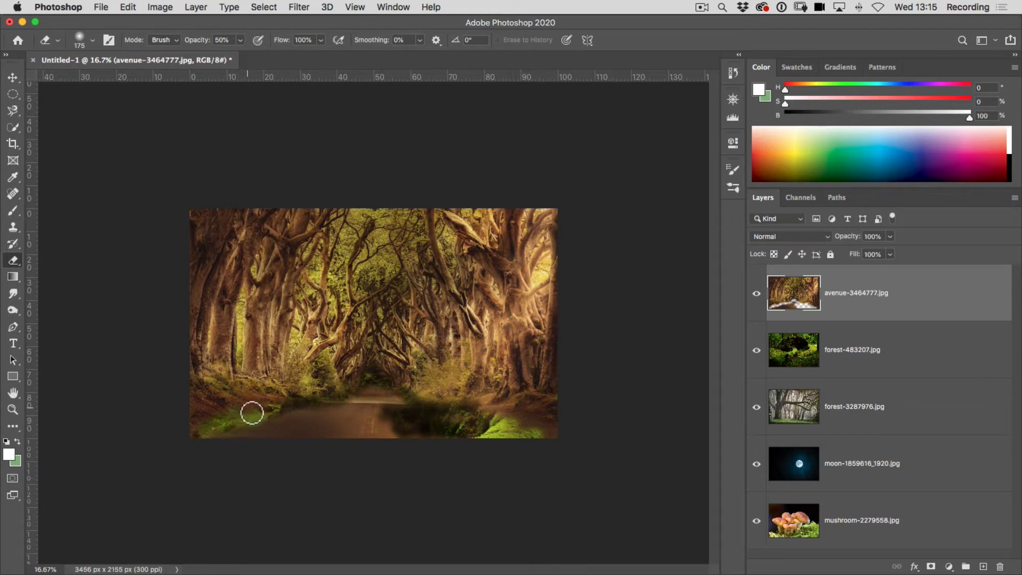
{"action": "key", "text": "bracketleft"}
{"action": "left_click_drag", "start_coordinate": [231, 417], "coordinate": [217, 429]}
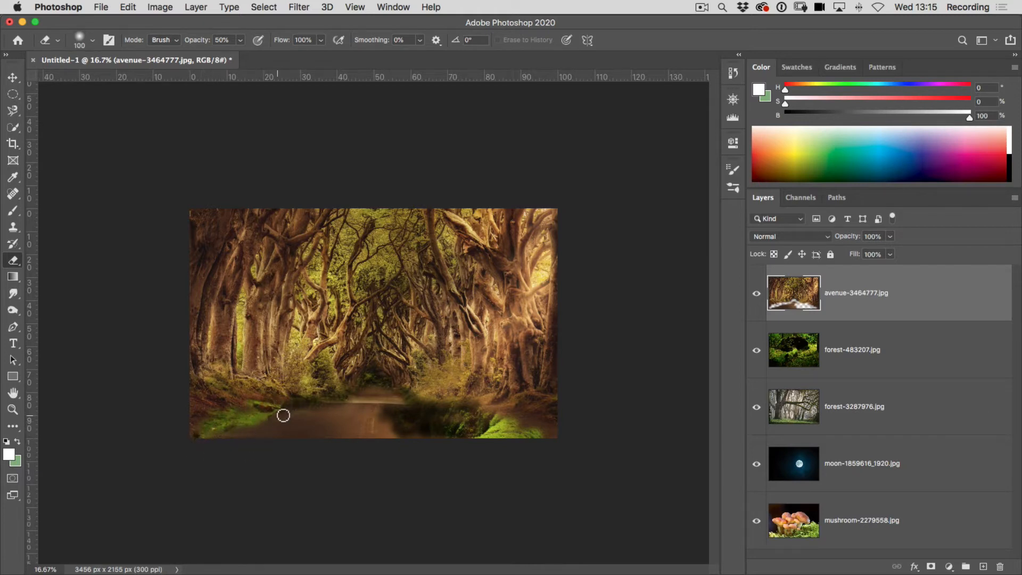
{"action": "left_click_drag", "start_coordinate": [283, 415], "coordinate": [339, 403]}
Set the Eraser to 200 px and 100% opacity and erase the remaining road on the avenue layer.
{"action": "key", "text": "bracketright"}
{"action": "key", "text": "bracketright"}
{"action": "key", "text": "bracketright"}
{"action": "key", "text": "bracketright"}
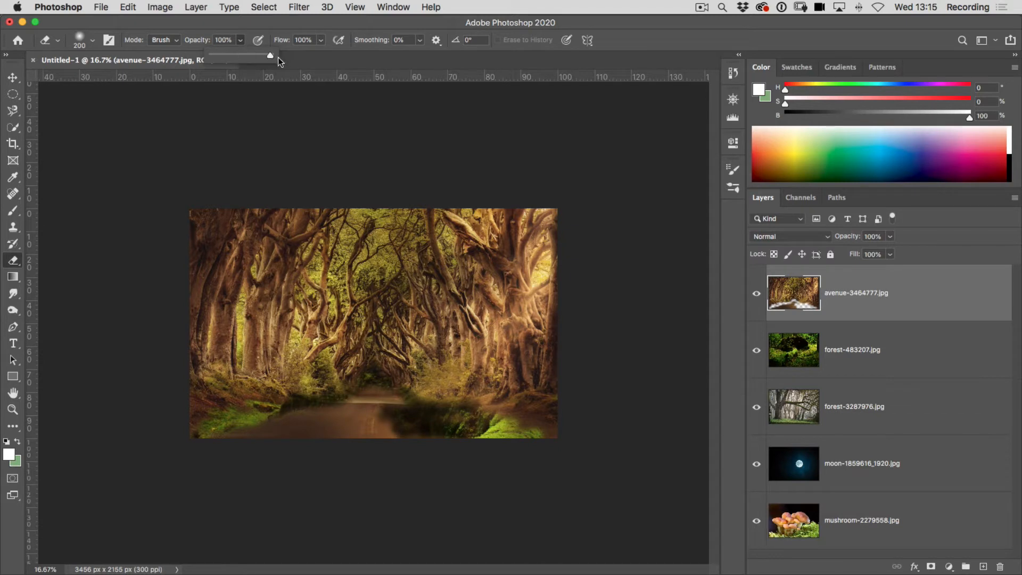
{"action": "mouse_move", "coordinate": [377, 401]}
{"action": "left_mouse_down"}
{"action": "mouse_move", "coordinate": [411, 424]}
{"action": "mouse_move", "coordinate": [401, 406]}
{"action": "mouse_move", "coordinate": [434, 442]}
{"action": "mouse_move", "coordinate": [384, 403]}
{"action": "mouse_move", "coordinate": [347, 421]}
{"action": "mouse_move", "coordinate": [361, 405]}
{"action": "mouse_move", "coordinate": [220, 445]}
{"action": "mouse_move", "coordinate": [398, 441]}
{"action": "mouse_move", "coordinate": [361, 428]}
{"action": "mouse_move", "coordinate": [361, 437]}
{"action": "mouse_move", "coordinate": [389, 444]}
{"action": "mouse_move", "coordinate": [482, 430]}
{"action": "mouse_move", "coordinate": [460, 441]}
{"action": "mouse_move", "coordinate": [409, 417]}
{"action": "mouse_move", "coordinate": [426, 420]}
{"action": "mouse_move", "coordinate": [430, 432]}
{"action": "mouse_move", "coordinate": [394, 422]}
{"action": "left_mouse_up"}
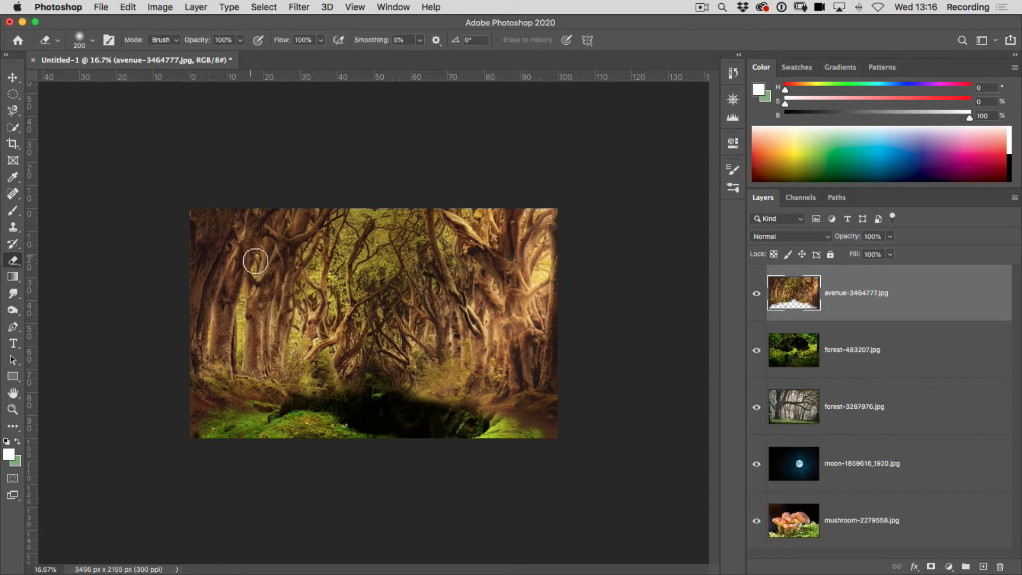
Move the forest-483207 layer so its mossy log fills the erased ground in the centre of the avenue.
{"action": "left_click", "coordinate": [852, 352]}
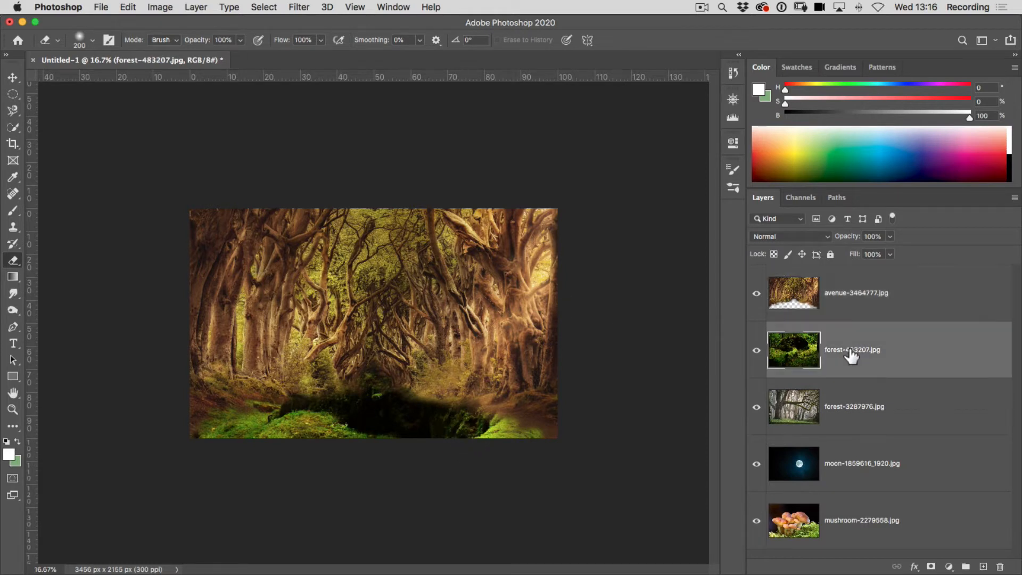
{"action": "left_click", "coordinate": [13, 80]}
{"action": "left_click_drag", "start_coordinate": [427, 425], "coordinate": [388, 407]}
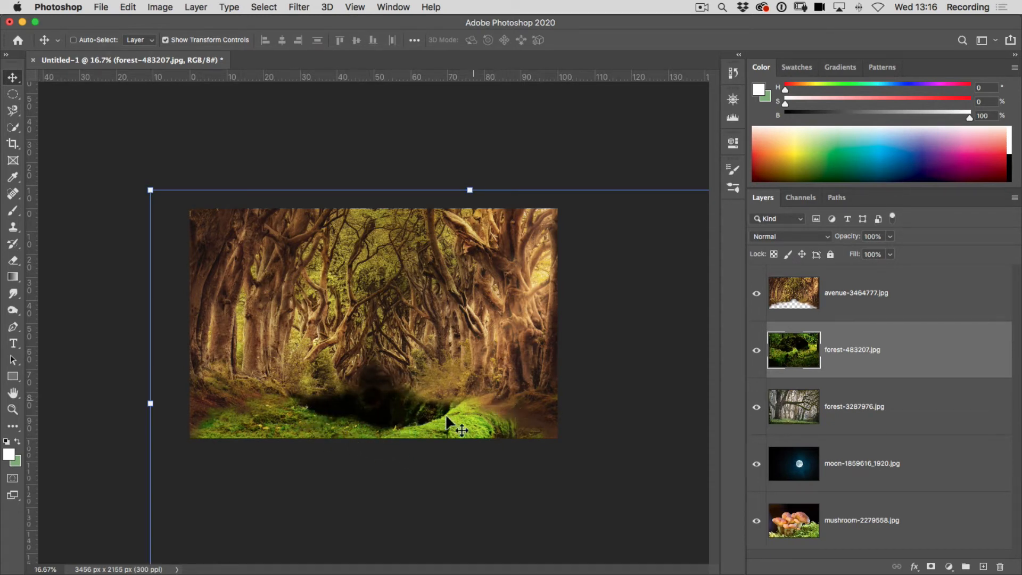
{"action": "left_click_drag", "start_coordinate": [464, 423], "coordinate": [356, 398]}
{"action": "mouse_move", "coordinate": [365, 372]}
{"action": "left_mouse_down"}
{"action": "mouse_move", "coordinate": [371, 365]}
{"action": "mouse_move", "coordinate": [373, 374]}
{"action": "left_mouse_up"}
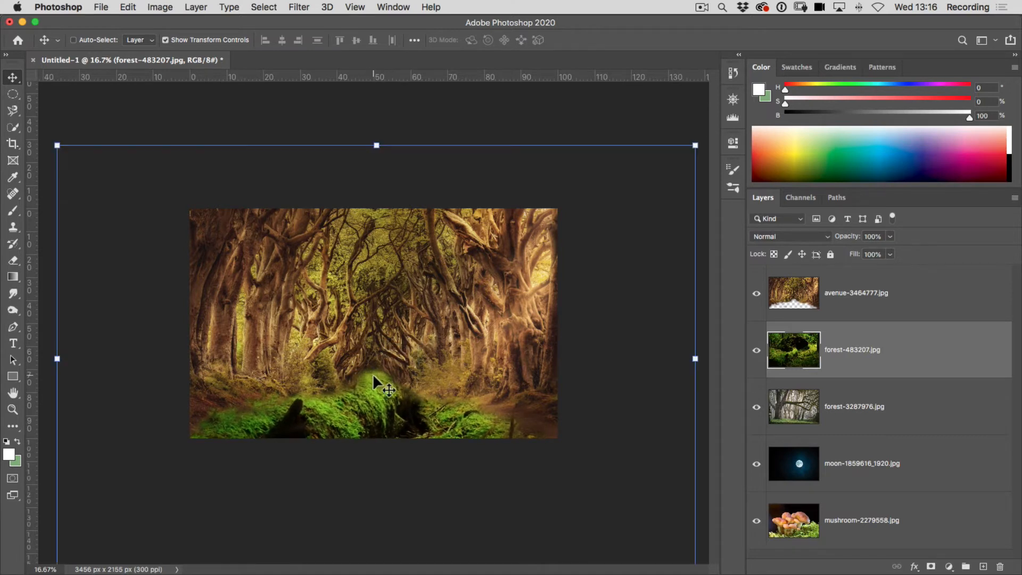
Scale the forest-483207 layer down to about 61% and reposition its log at the end of the avenue.
{"action": "left_click_drag", "start_coordinate": [57, 146], "coordinate": [161, 270]}
{"action": "left_click_drag", "start_coordinate": [379, 413], "coordinate": [361, 426]}
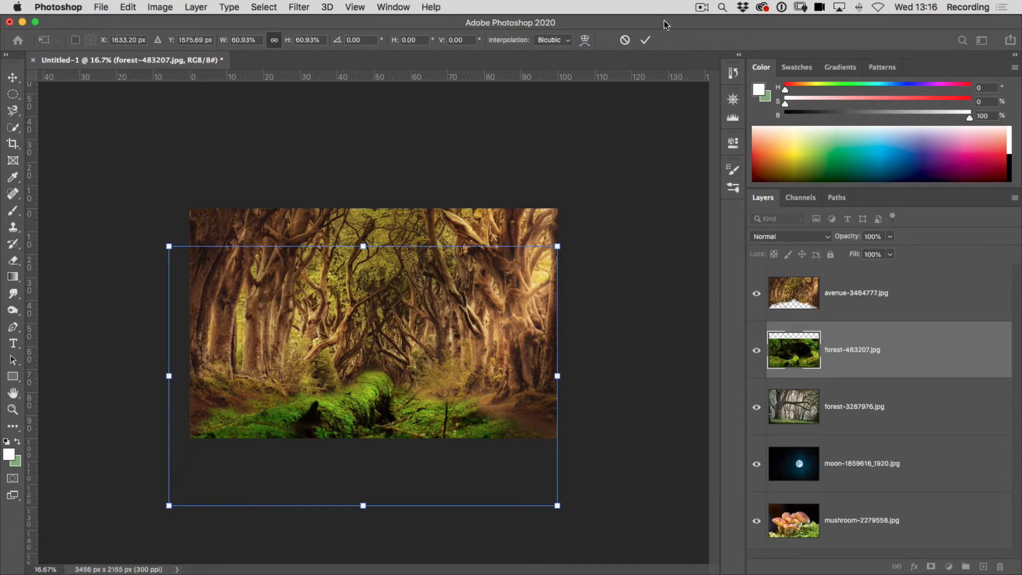
{"action": "left_click", "coordinate": [644, 42]}
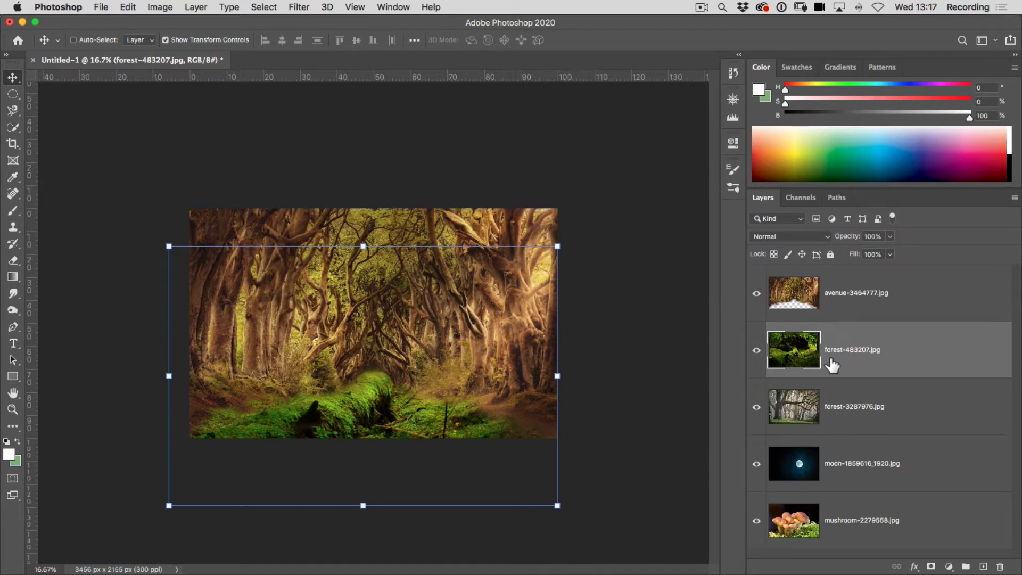
Start Match Color on the forest-483207 layer, using Untitled-1 as the source and avenue-3464777.jpg as the source layer.
{"action": "left_click", "coordinate": [162, 8]}
{"action": "mouse_move", "coordinate": [167, 45]}
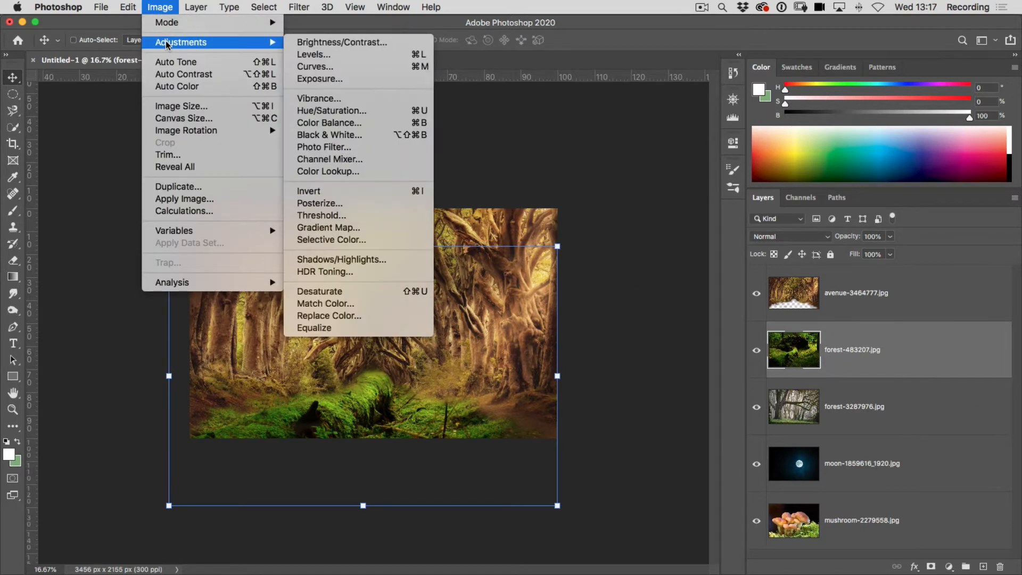
{"action": "left_click", "coordinate": [377, 304]}
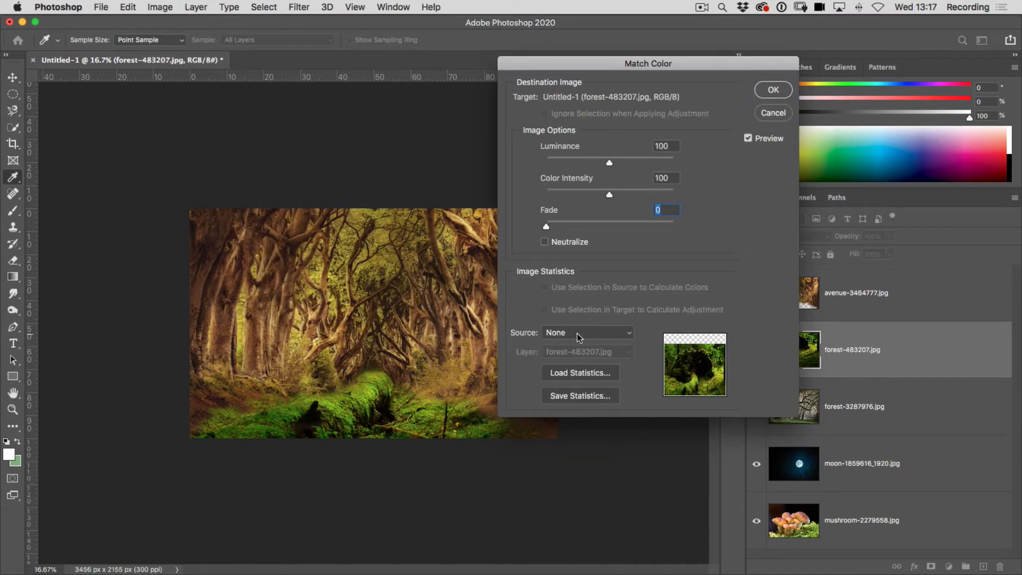
{"action": "left_click", "coordinate": [606, 334]}
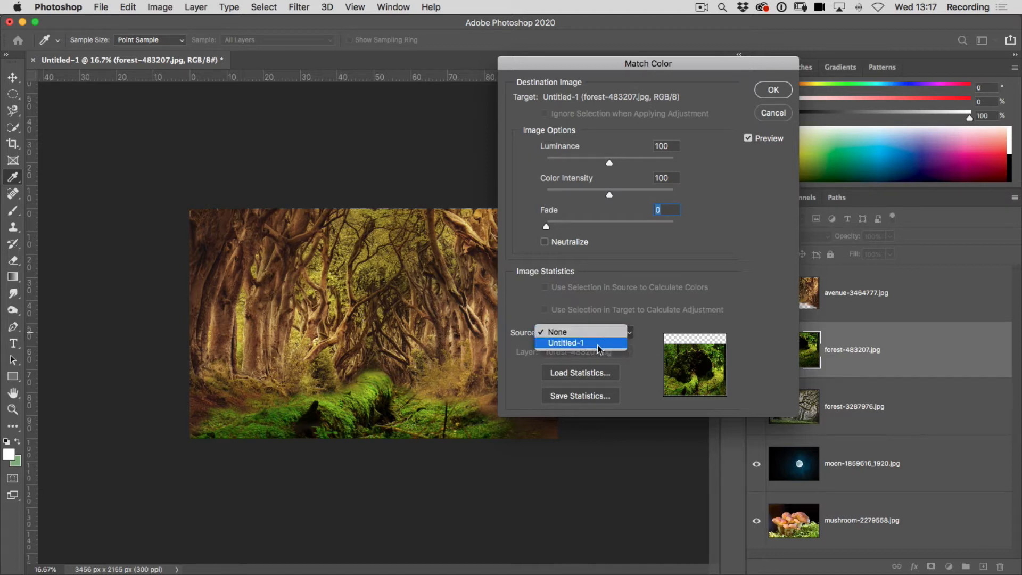
{"action": "left_click", "coordinate": [573, 346]}
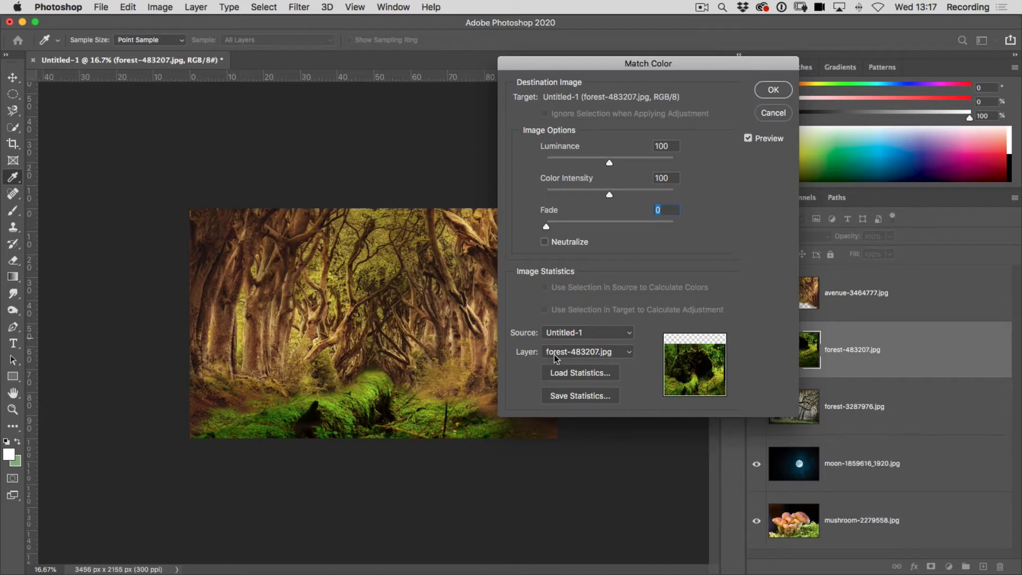
{"action": "left_click", "coordinate": [578, 356]}
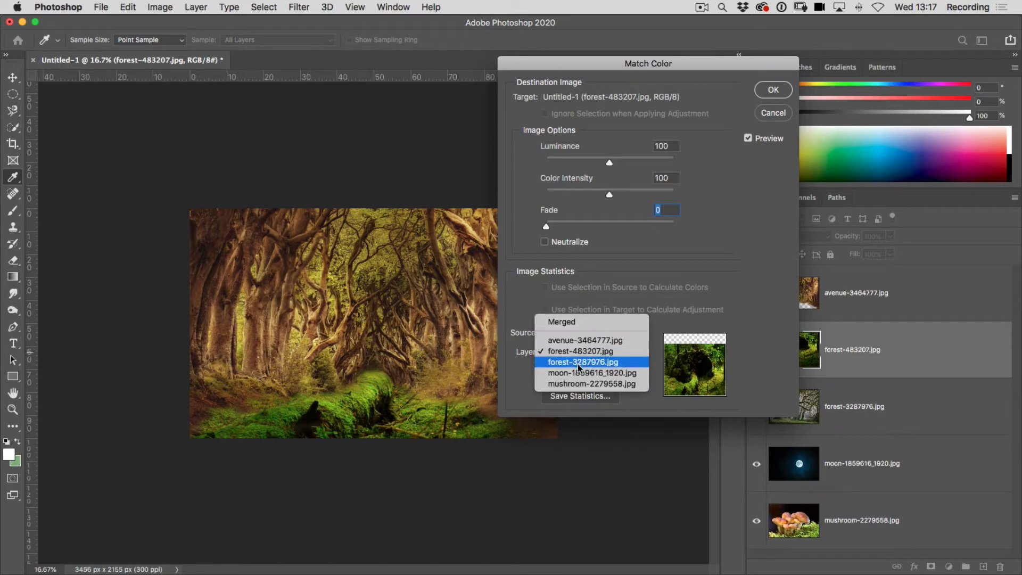
{"action": "left_click", "coordinate": [578, 364]}
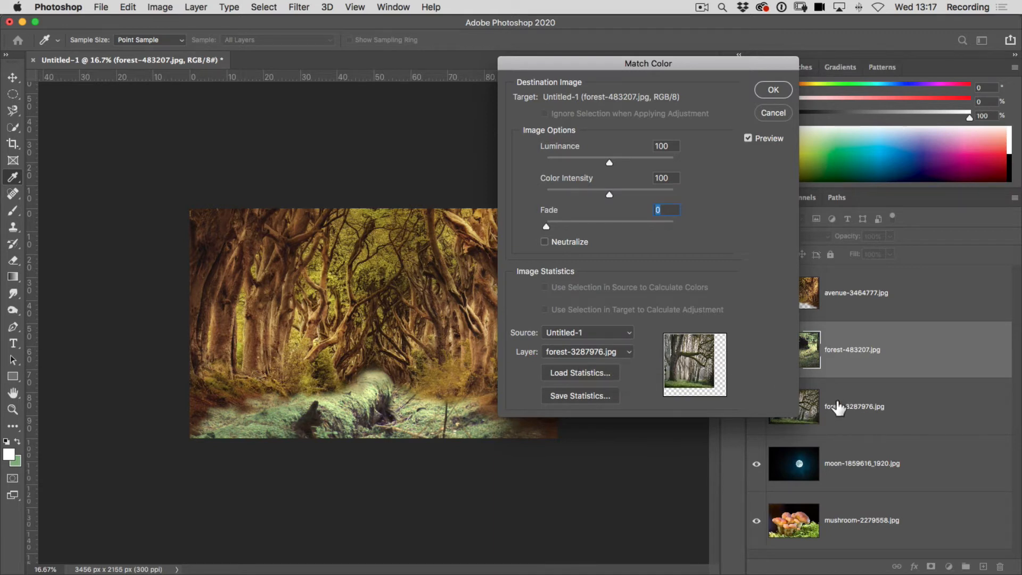
{"action": "left_click", "coordinate": [596, 355]}
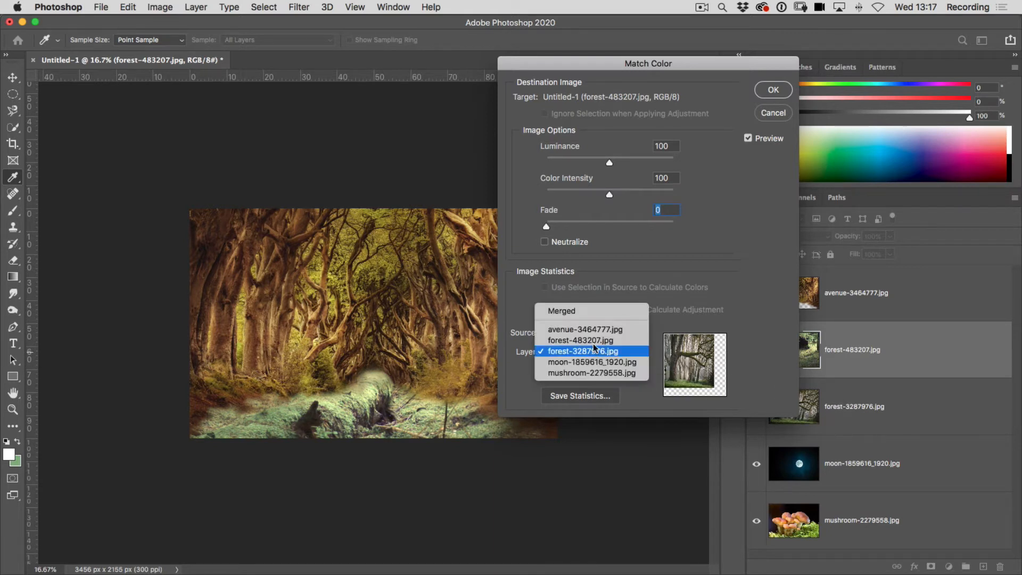
{"action": "left_click", "coordinate": [585, 325]}
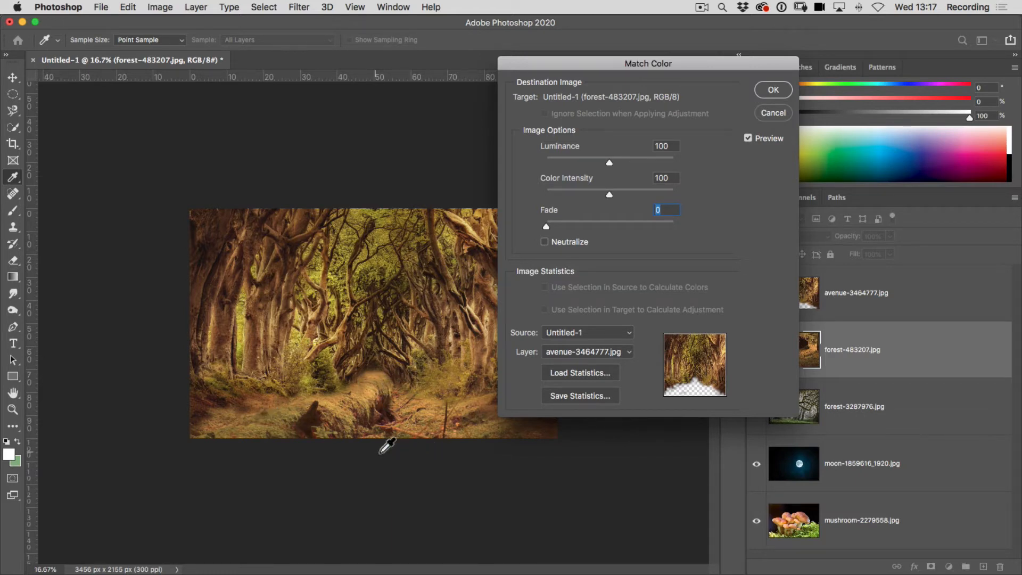
Turn Neutralize off, set Luminance to 25 and Color Intensity to 108, and apply the colour match to the forest floor.
{"action": "left_click", "coordinate": [545, 242]}
{"action": "left_click", "coordinate": [608, 162]}
{"action": "left_click_drag", "start_coordinate": [589, 164], "coordinate": [575, 164]}
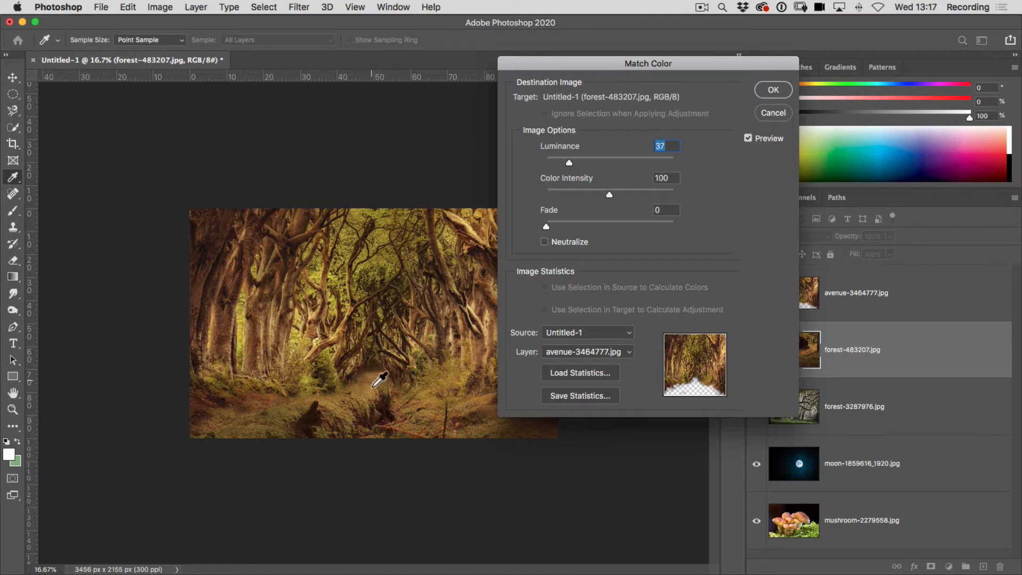
{"action": "left_click_drag", "start_coordinate": [567, 167], "coordinate": [560, 165]}
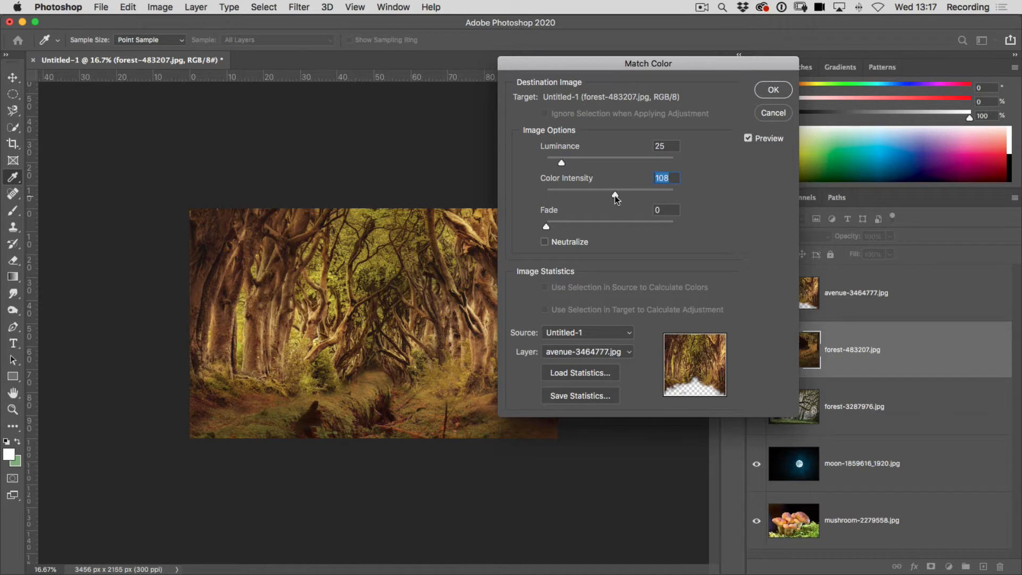
{"action": "left_click", "coordinate": [774, 91]}
Bring the mushroom-2279558 layer above all others and scale it to about 18%, placing it on the ground just left of the canvas centre.
{"action": "key", "text": "v"}
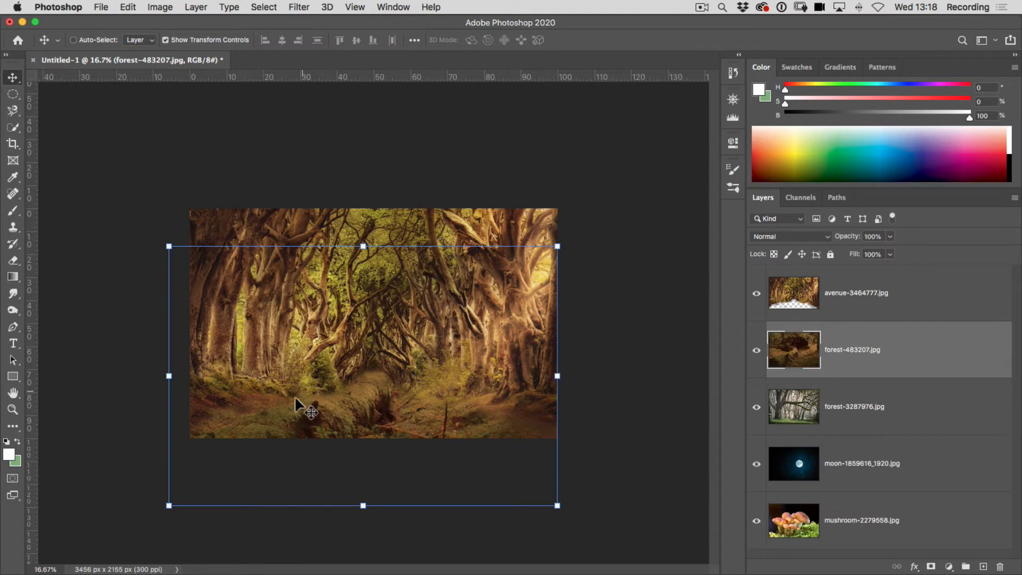
{"action": "left_click_drag", "start_coordinate": [864, 545], "coordinate": [869, 282]}
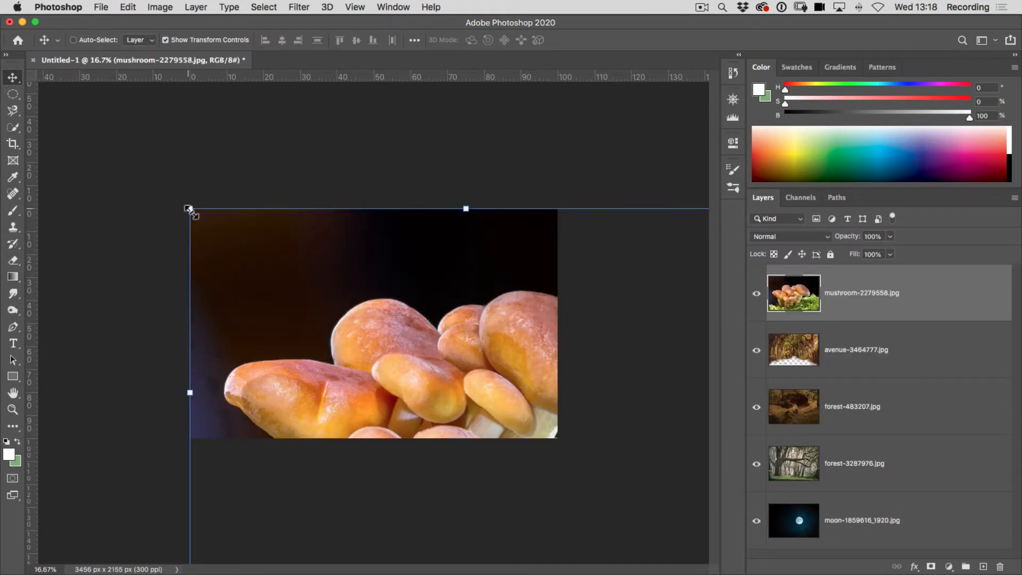
{"action": "left_click_drag", "start_coordinate": [188, 209], "coordinate": [372, 391]}
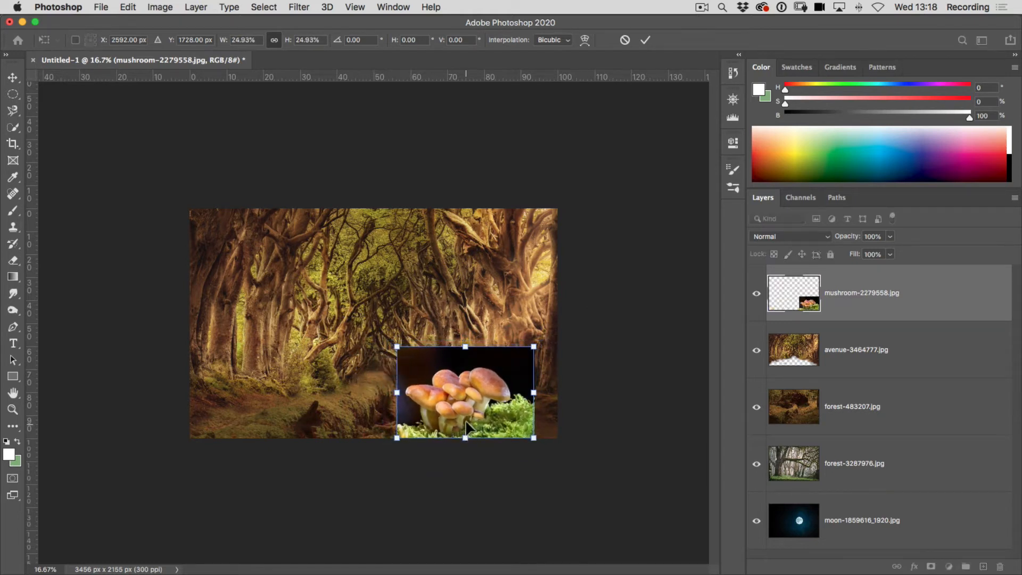
{"action": "left_click_drag", "start_coordinate": [472, 411], "coordinate": [340, 410]}
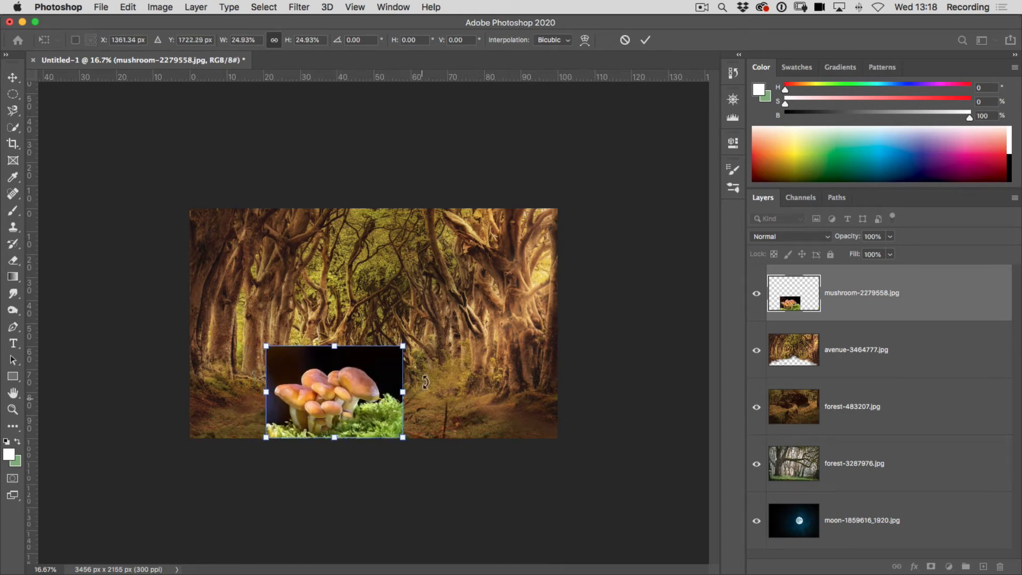
{"action": "left_click_drag", "start_coordinate": [403, 349], "coordinate": [356, 407]}
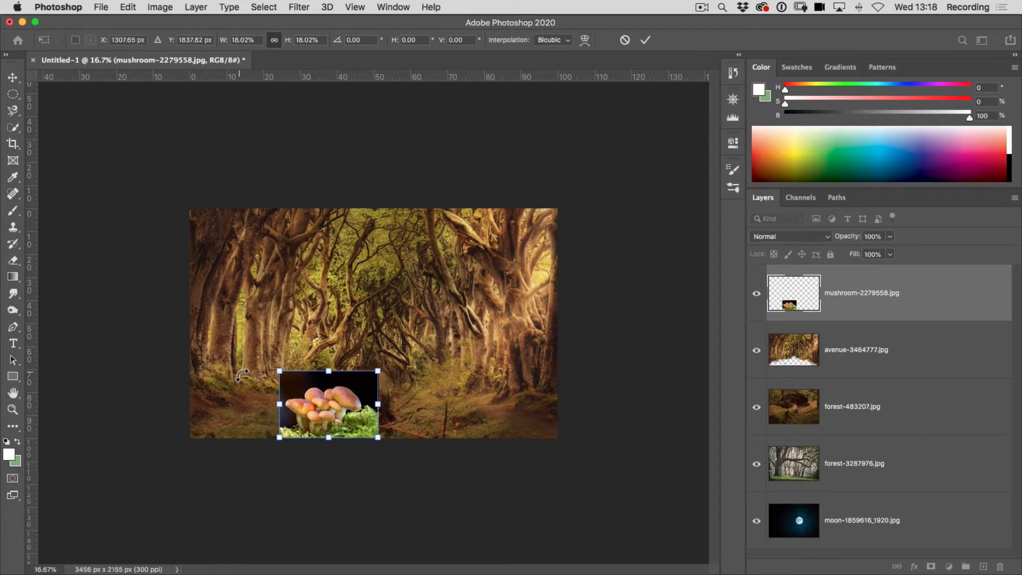
Select the mushrooms and their moss by tracing the outline with the Magnetic Lasso tool.
{"action": "left_click", "coordinate": [11, 112]}
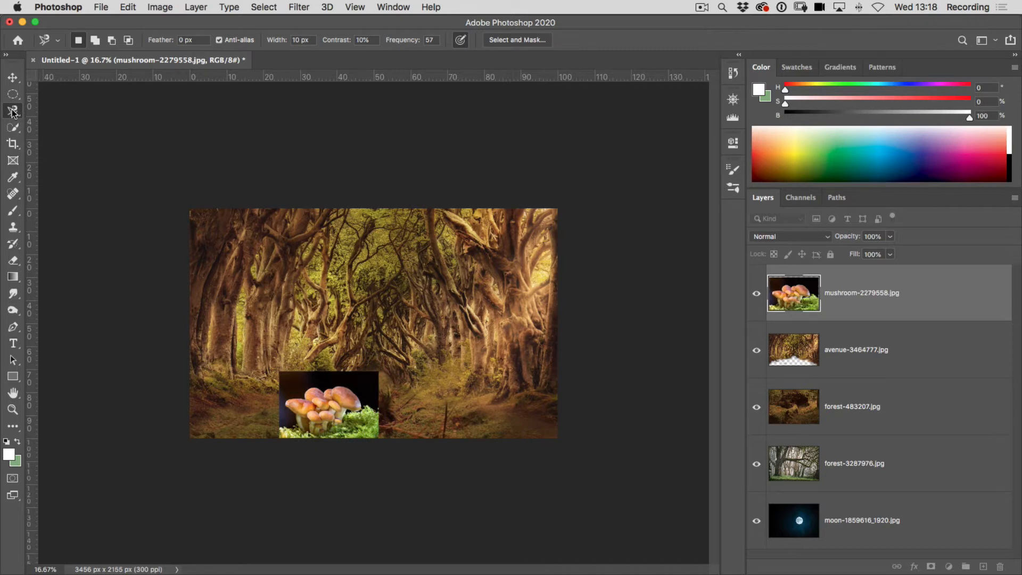
{"action": "left_click", "coordinate": [374, 407]}
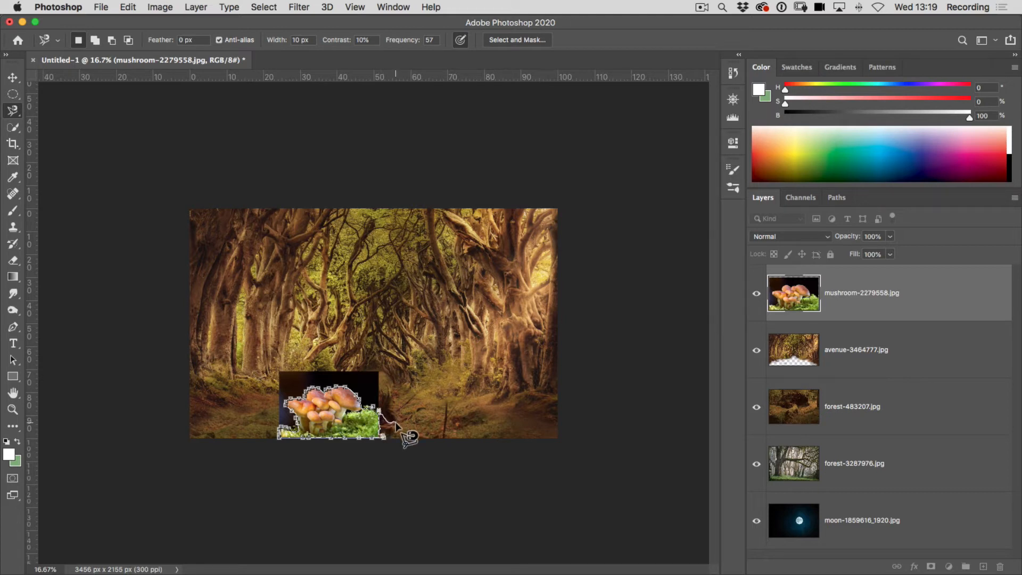
{"action": "key", "text": "Return"}
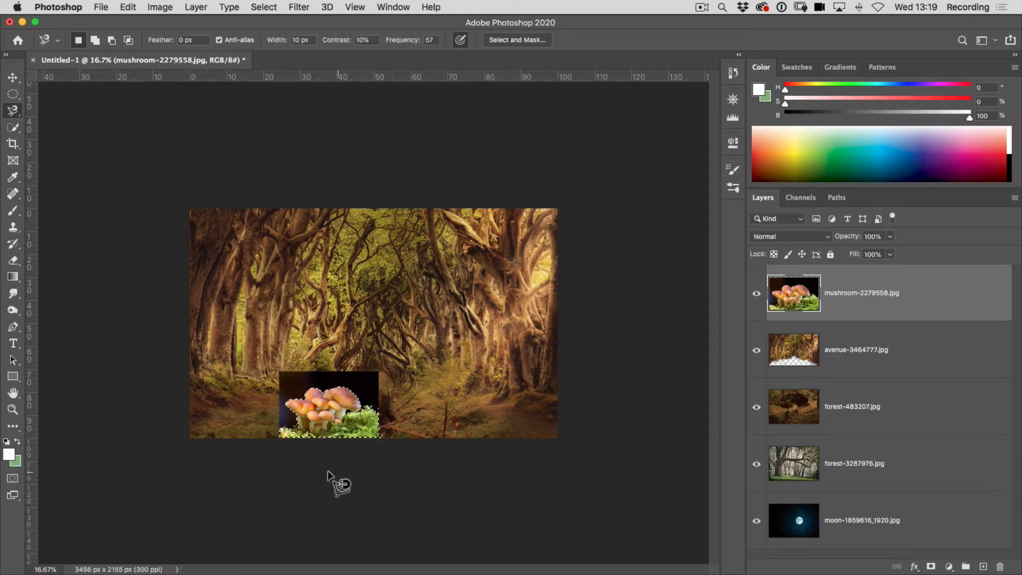
Invert the selection, delete the dark background around the mushrooms, and deselect.
{"action": "left_click", "coordinate": [268, 7]}
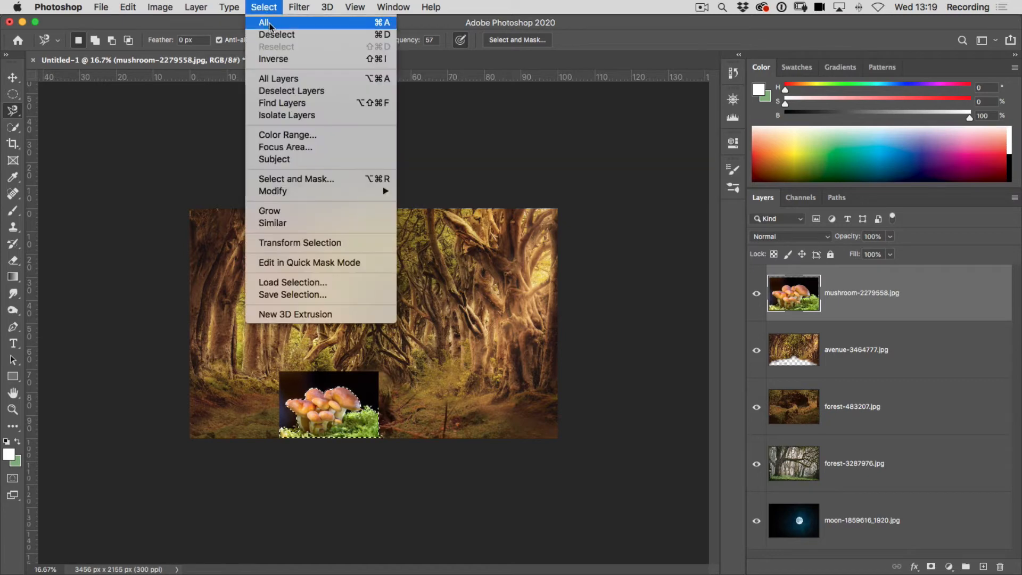
{"action": "left_click", "coordinate": [272, 58]}
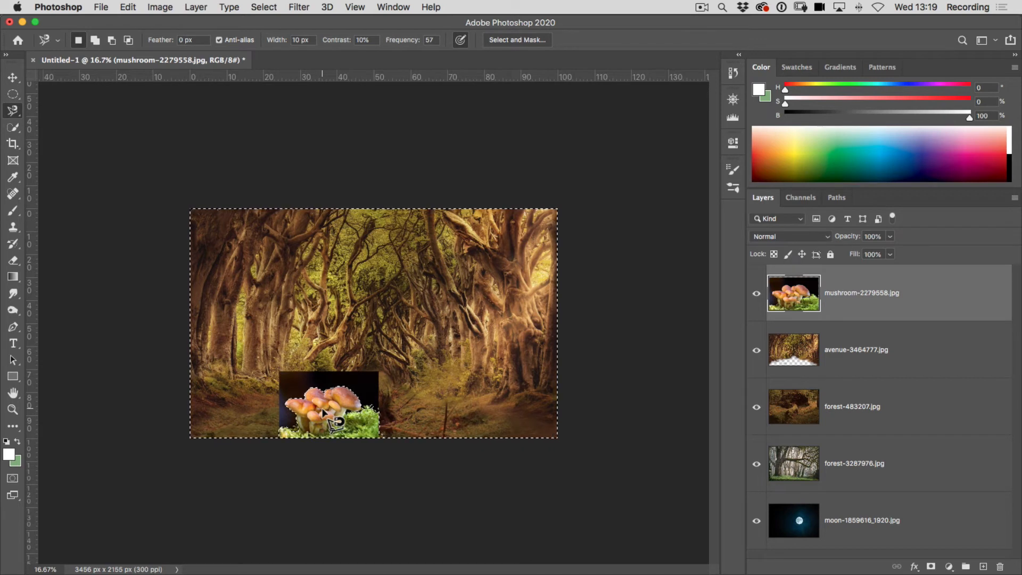
{"action": "key", "text": "BackSpace"}
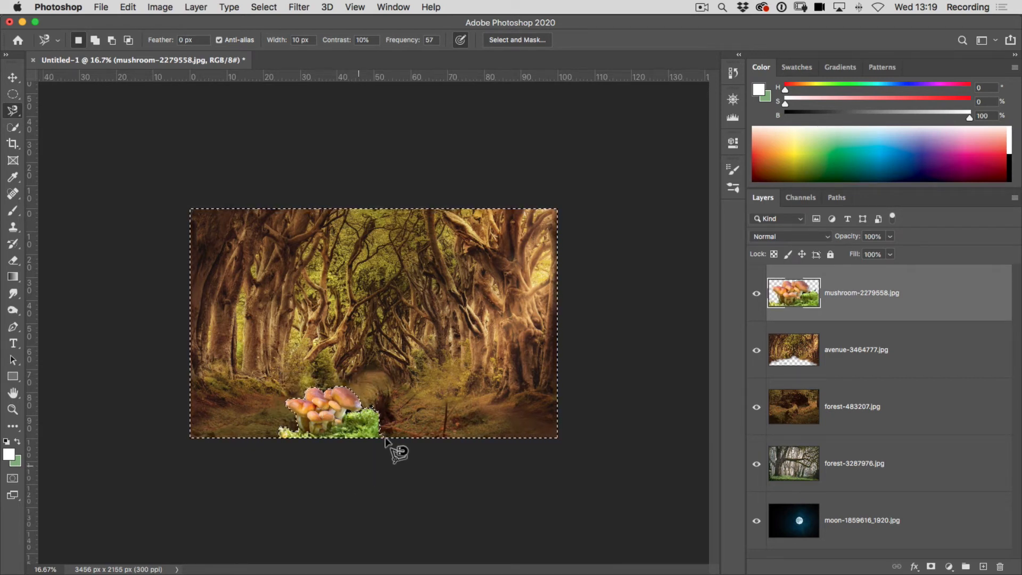
{"action": "left_click", "coordinate": [264, 7]}
{"action": "left_click", "coordinate": [273, 35]}
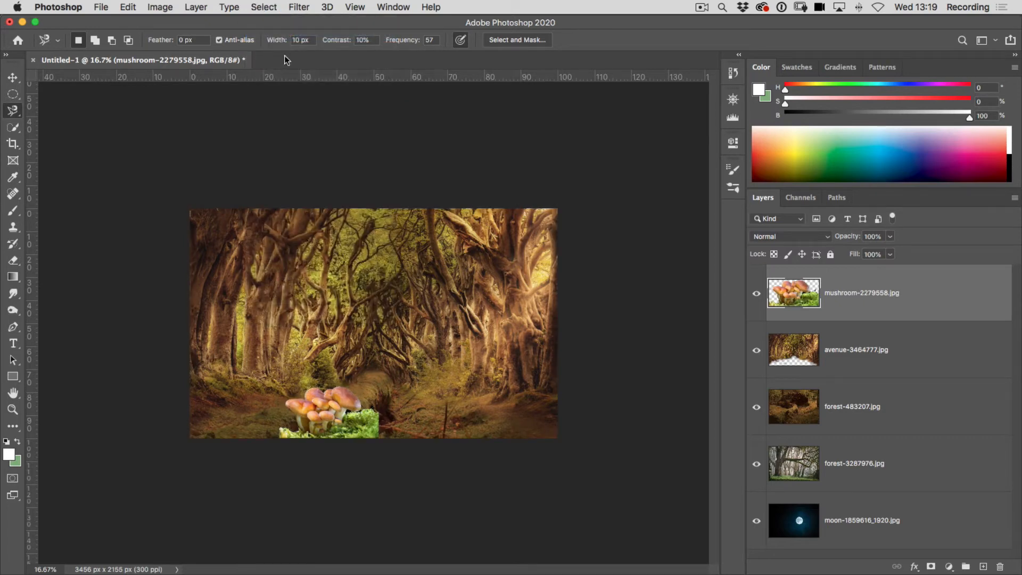
Start Match Color on the mushroom layer, with Untitled-1 as the source and avenue-3464777.jpg as the source layer.
{"action": "left_click", "coordinate": [160, 7]}
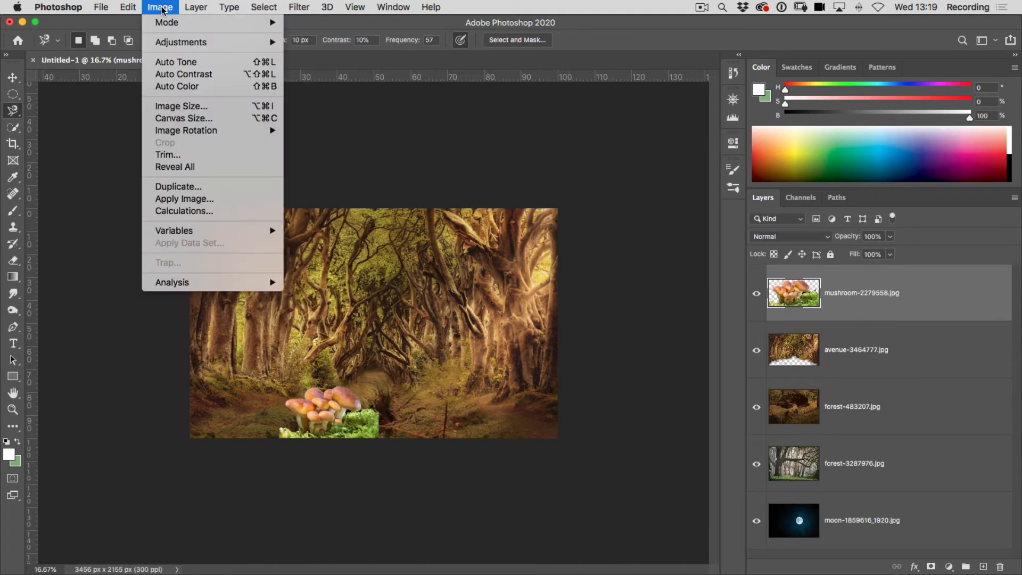
{"action": "mouse_move", "coordinate": [164, 42]}
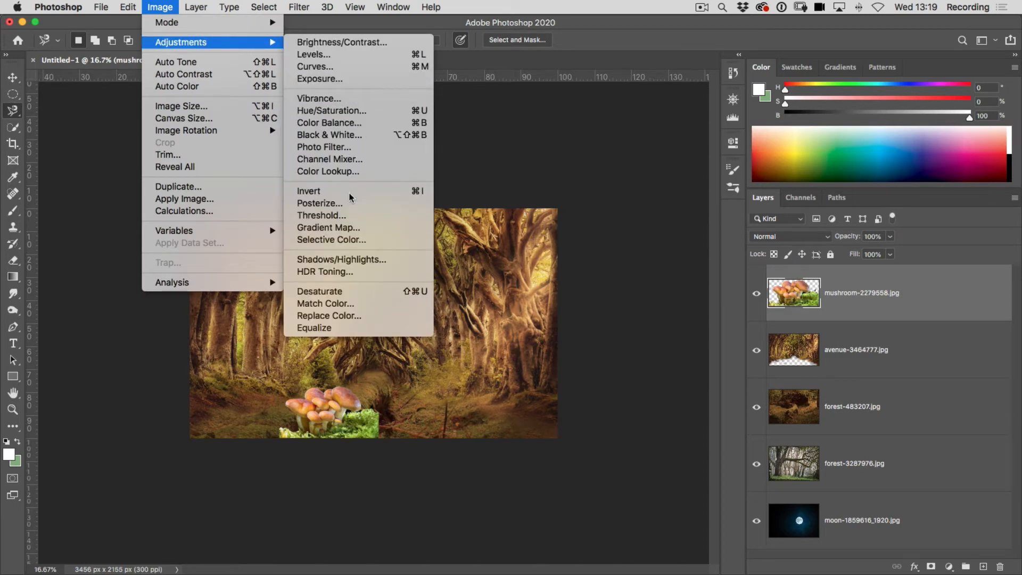
{"action": "left_click", "coordinate": [321, 304]}
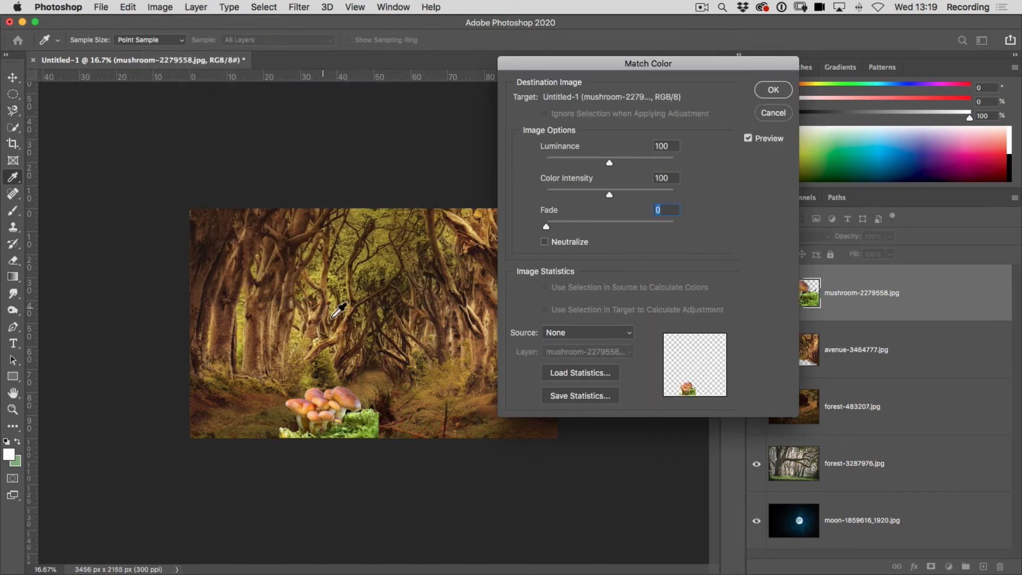
{"action": "left_click", "coordinate": [595, 336]}
{"action": "left_click", "coordinate": [589, 349]}
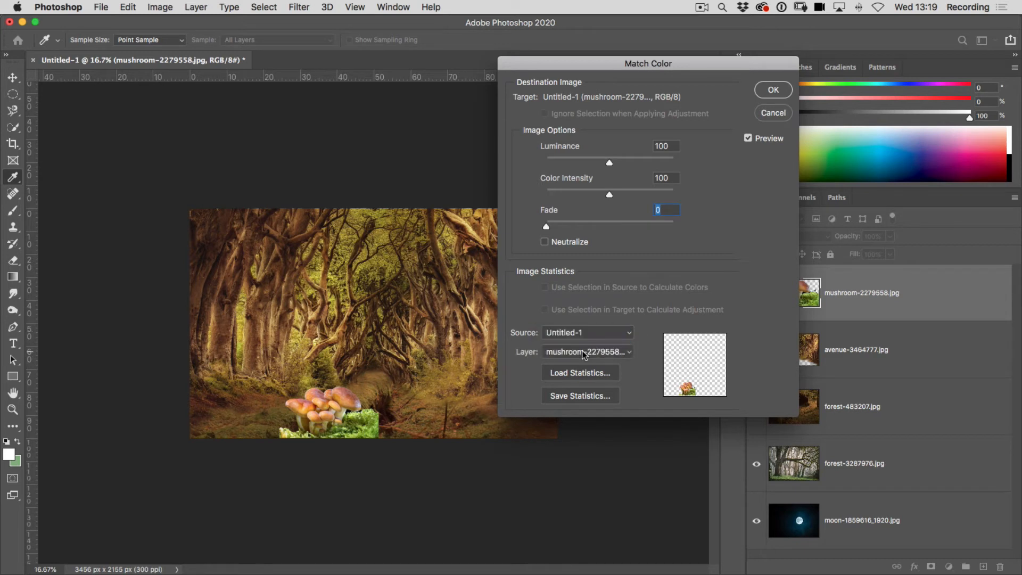
{"action": "left_click", "coordinate": [580, 355]}
{"action": "left_click", "coordinate": [580, 359]}
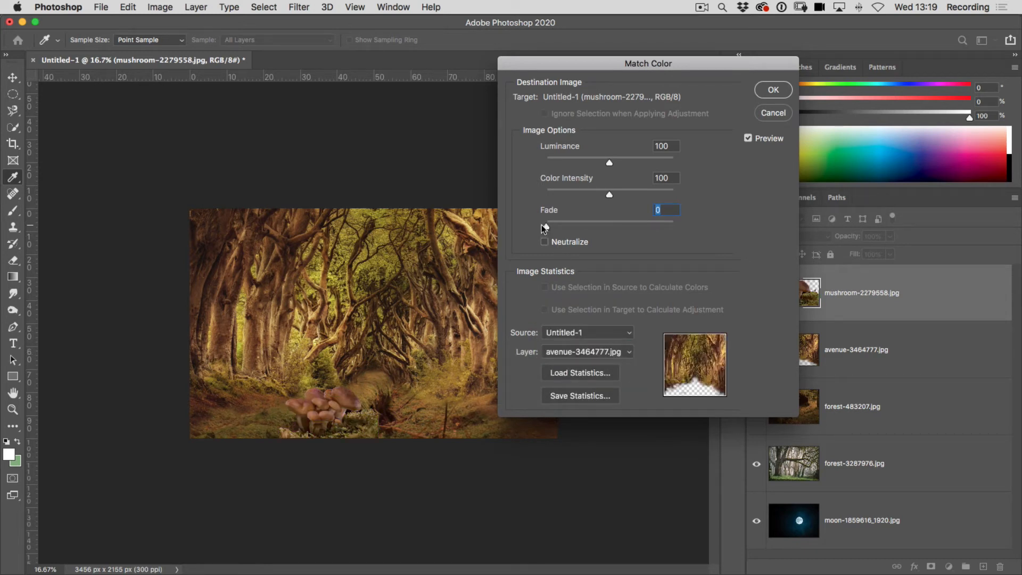
Set the mushroom match's Luminance to 135 and its Fade to roughly half, and apply the adjustment.
{"action": "left_click_drag", "start_coordinate": [548, 227], "coordinate": [613, 229]}
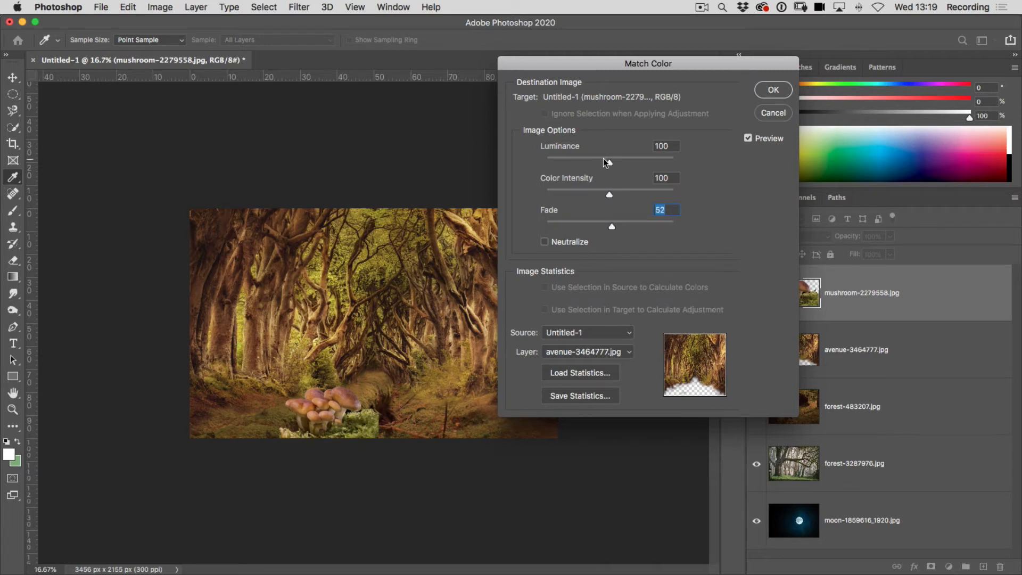
{"action": "left_click_drag", "start_coordinate": [619, 167], "coordinate": [633, 168]}
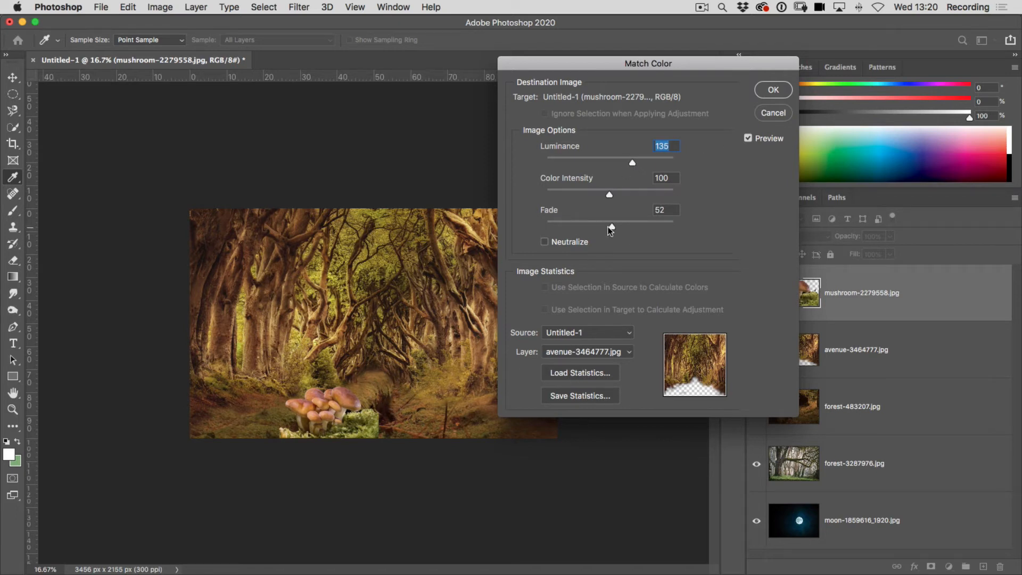
{"action": "left_click_drag", "start_coordinate": [612, 228], "coordinate": [604, 230]}
{"action": "left_click", "coordinate": [773, 90]}
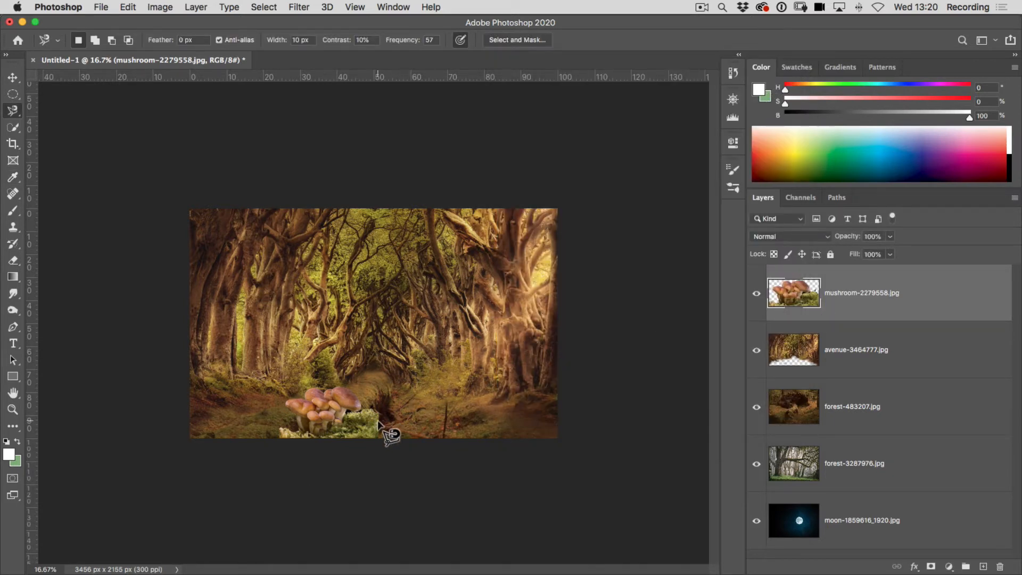
Erase the moss edges on both sides of the mushrooms with a 200 px Eraser, and shift the cluster slightly to the left.
{"action": "left_click", "coordinate": [18, 262]}
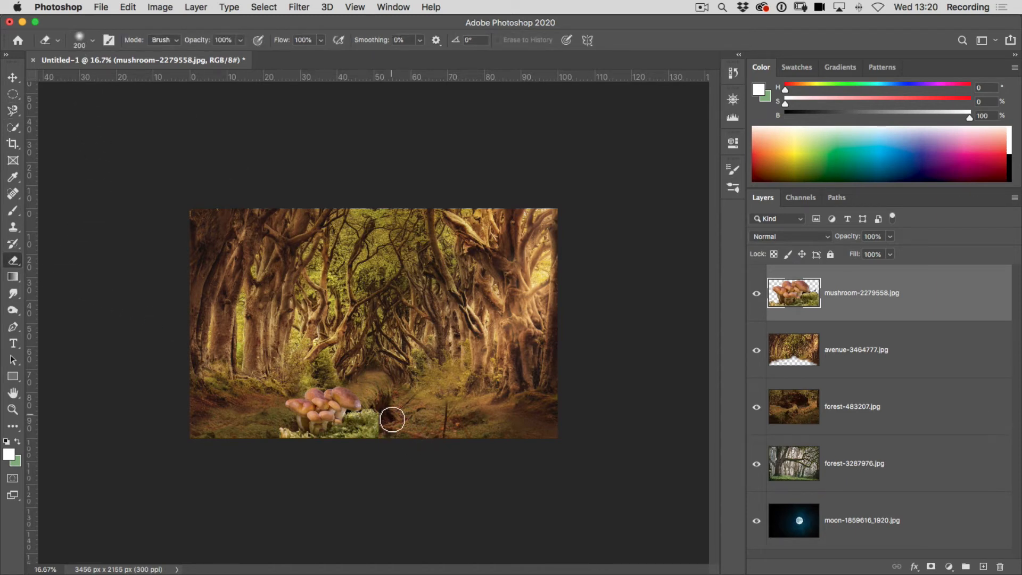
{"action": "mouse_move", "coordinate": [393, 420]}
{"action": "left_mouse_down"}
{"action": "mouse_move", "coordinate": [381, 413]}
{"action": "mouse_move", "coordinate": [397, 445]}
{"action": "mouse_move", "coordinate": [385, 423]}
{"action": "mouse_move", "coordinate": [373, 429]}
{"action": "mouse_move", "coordinate": [389, 445]}
{"action": "left_mouse_up"}
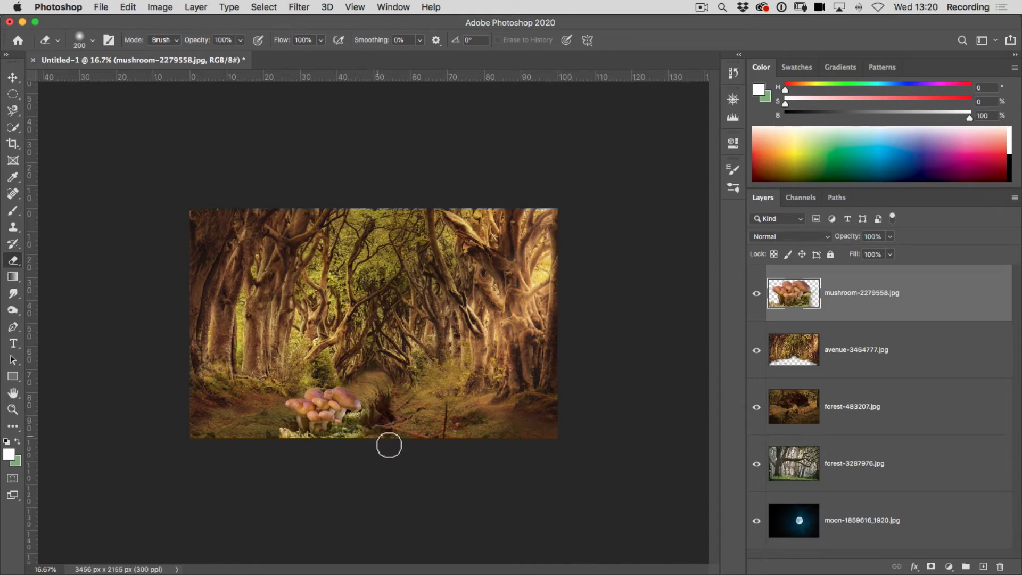
{"action": "left_click_drag", "start_coordinate": [282, 433], "coordinate": [287, 441]}
{"action": "left_click", "coordinate": [12, 77]}
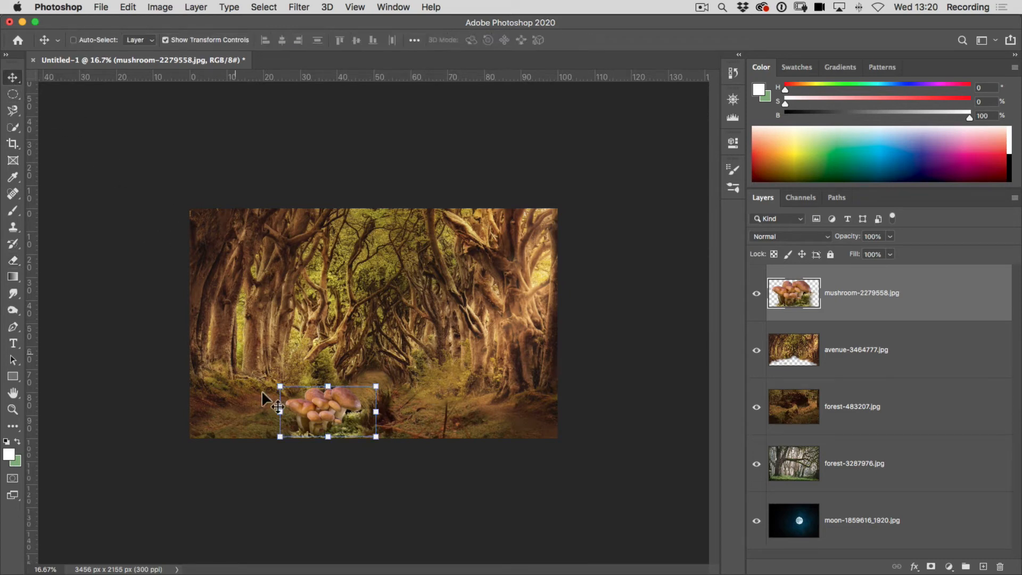
{"action": "left_click_drag", "start_coordinate": [330, 406], "coordinate": [309, 407]}
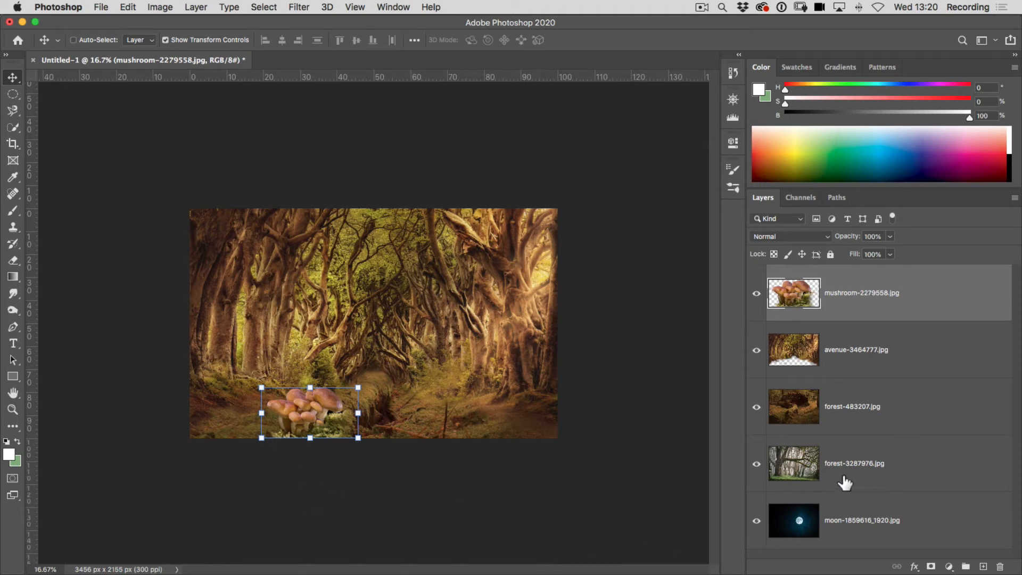
Move the forest-3287976.jpg layer directly below the mushroom layer, enlarge it to about 135%, and apply the transform.
{"action": "left_click_drag", "start_coordinate": [848, 486], "coordinate": [845, 342]}
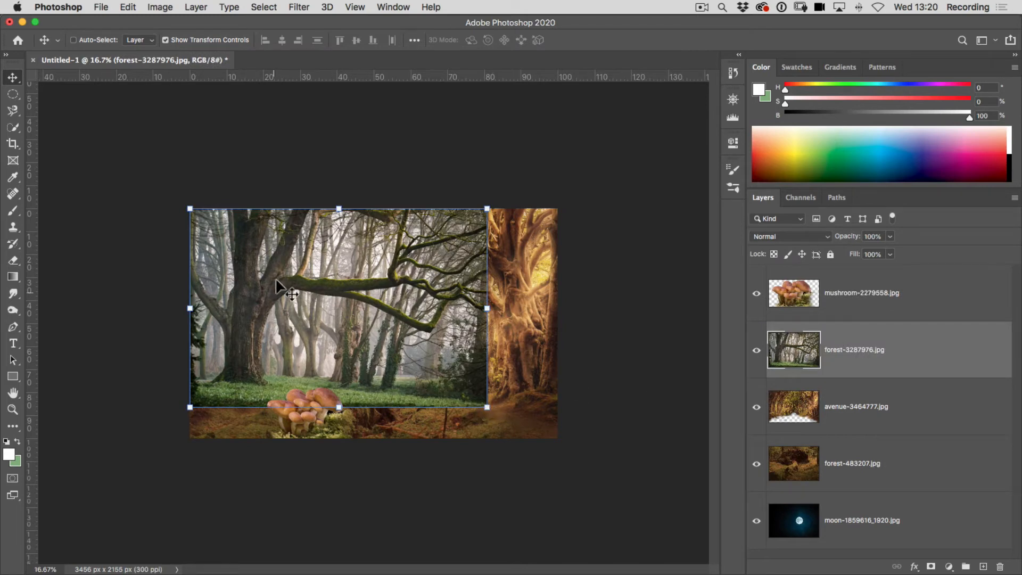
{"action": "left_click_drag", "start_coordinate": [488, 407], "coordinate": [577, 512]}
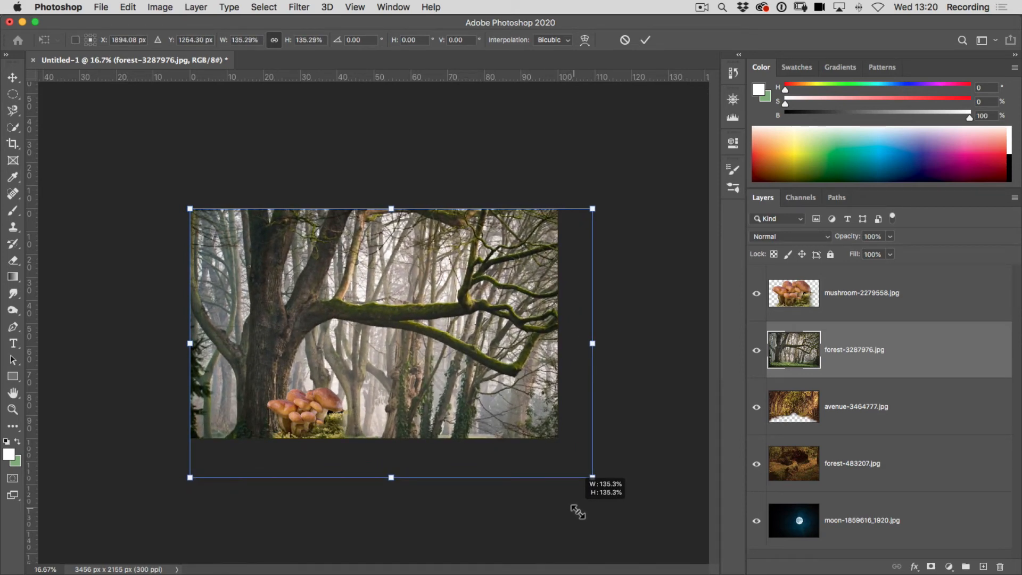
{"action": "left_click_drag", "start_coordinate": [577, 513], "coordinate": [578, 512]}
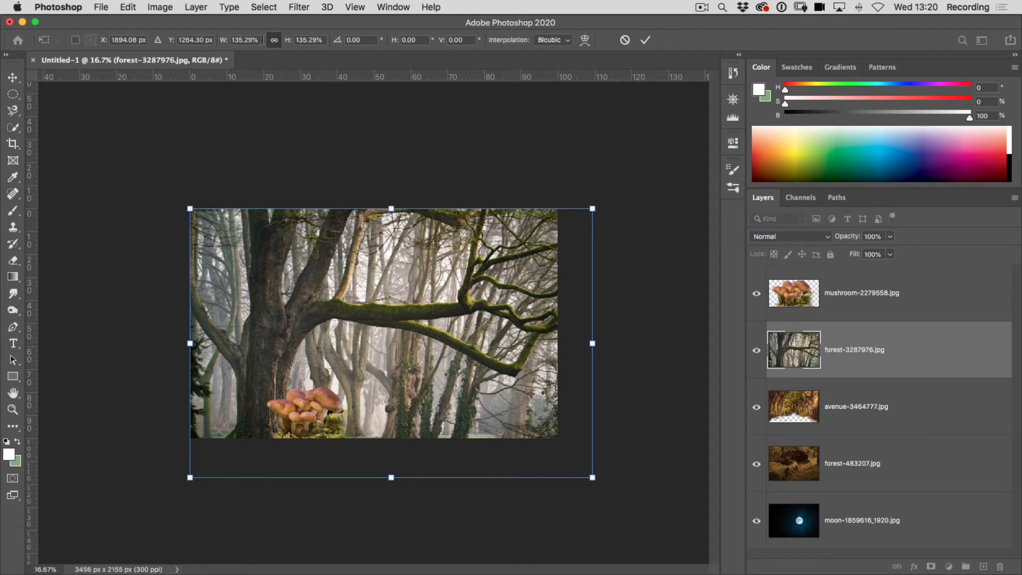
{"action": "left_click", "coordinate": [644, 43]}
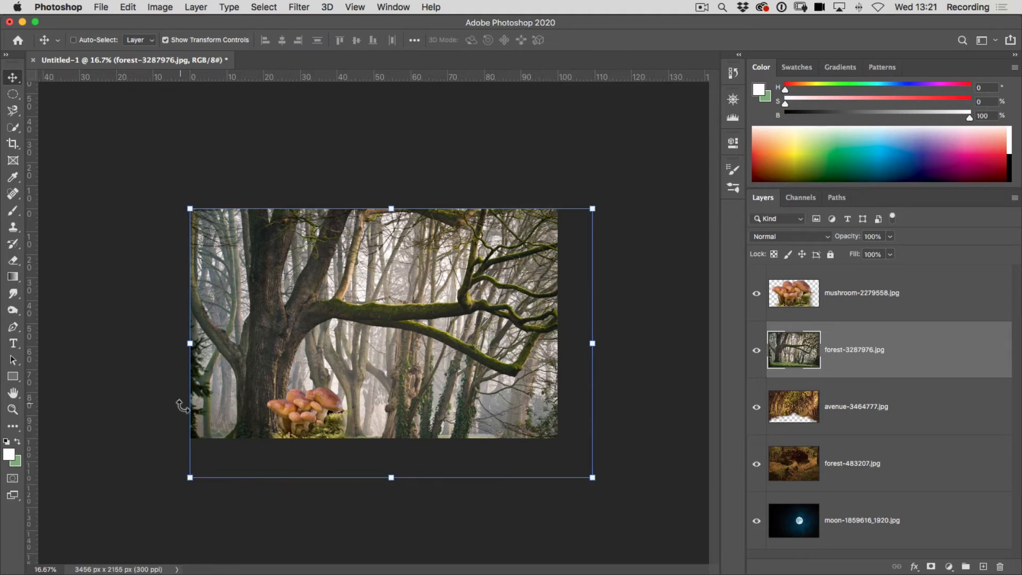
Select the large foreground tree's trunk, long mossy branches and outer side branch with the Quick Selection tool.
{"action": "left_click", "coordinate": [11, 129]}
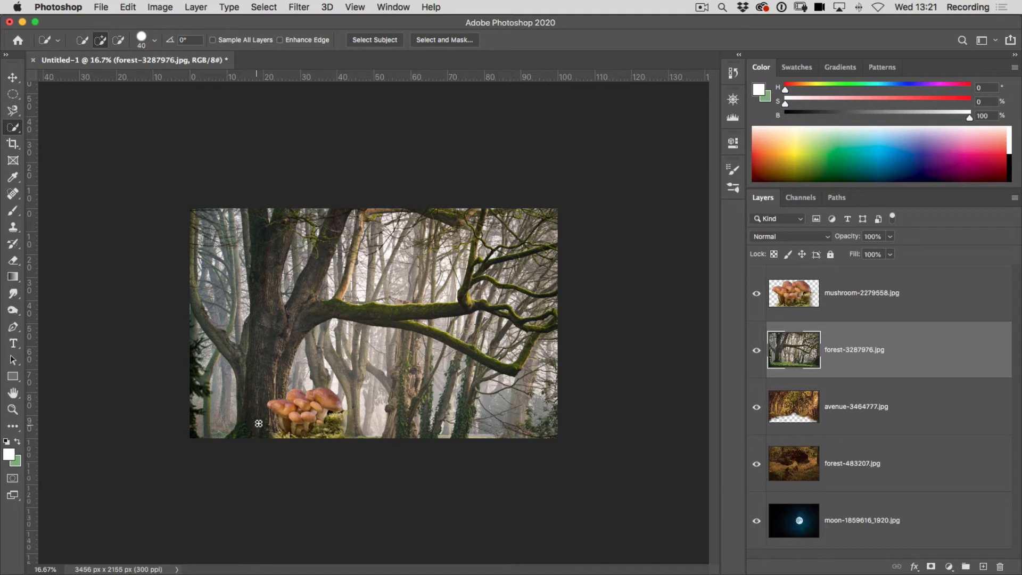
{"action": "mouse_move", "coordinate": [259, 424]}
{"action": "left_mouse_down"}
{"action": "mouse_move", "coordinate": [270, 267]}
{"action": "mouse_move", "coordinate": [272, 295]}
{"action": "mouse_move", "coordinate": [312, 306]}
{"action": "mouse_move", "coordinate": [421, 314]}
{"action": "mouse_move", "coordinate": [471, 304]}
{"action": "mouse_move", "coordinate": [426, 341]}
{"action": "mouse_move", "coordinate": [421, 330]}
{"action": "mouse_move", "coordinate": [522, 369]}
{"action": "left_mouse_up"}
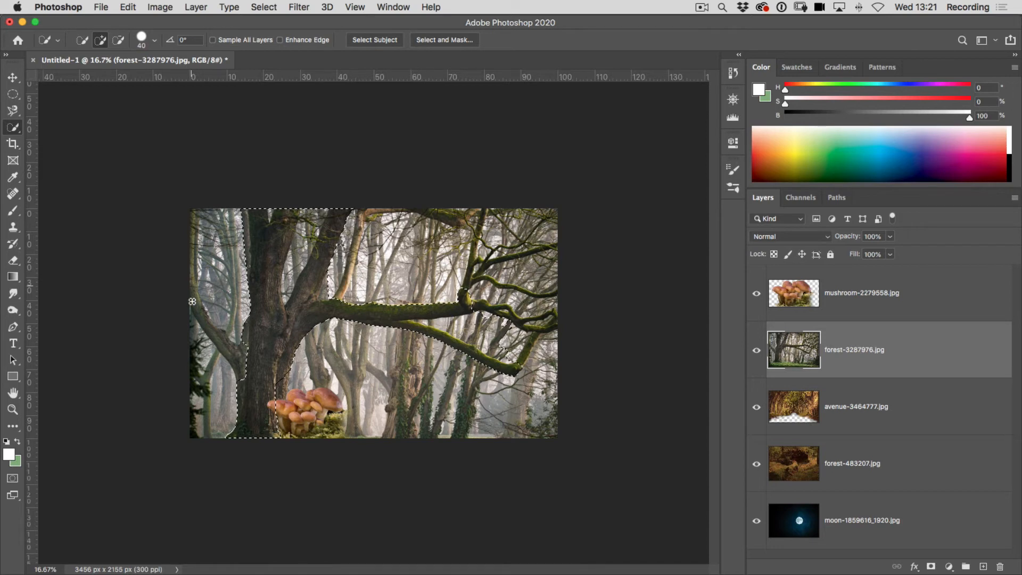
{"action": "left_click_drag", "start_coordinate": [192, 301], "coordinate": [194, 205]}
Subtract the background between the upper trunks and the stray area around the mushrooms from the tree selection.
{"action": "left_click", "coordinate": [120, 40]}
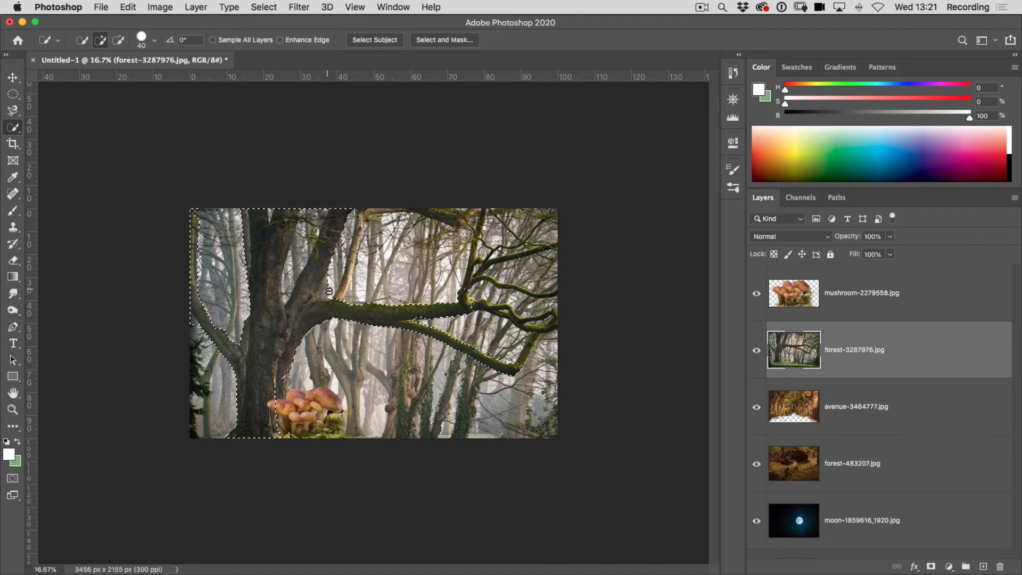
{"action": "key", "text": "alt"}
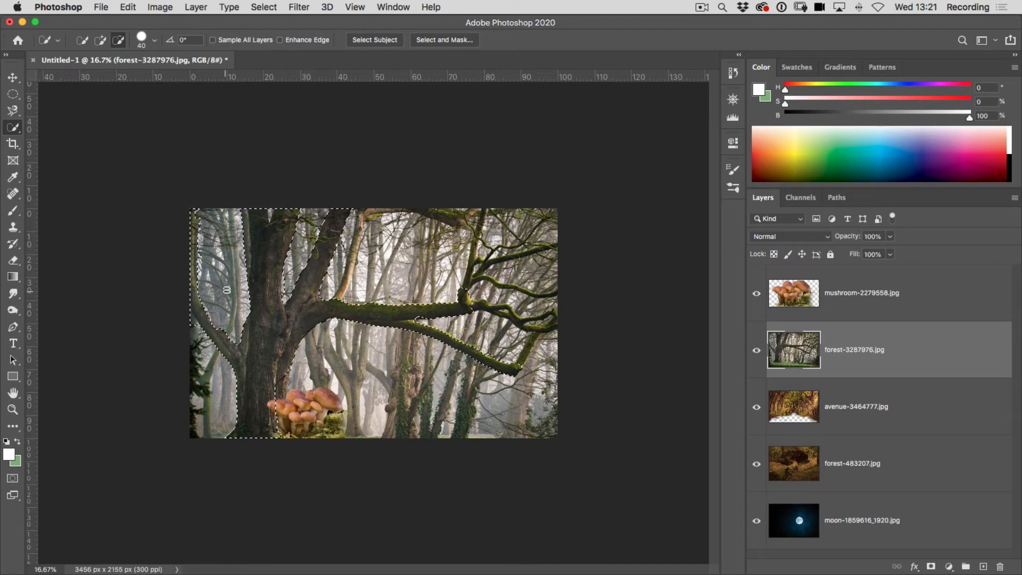
{"action": "left_click_drag", "start_coordinate": [286, 388], "coordinate": [283, 383]}
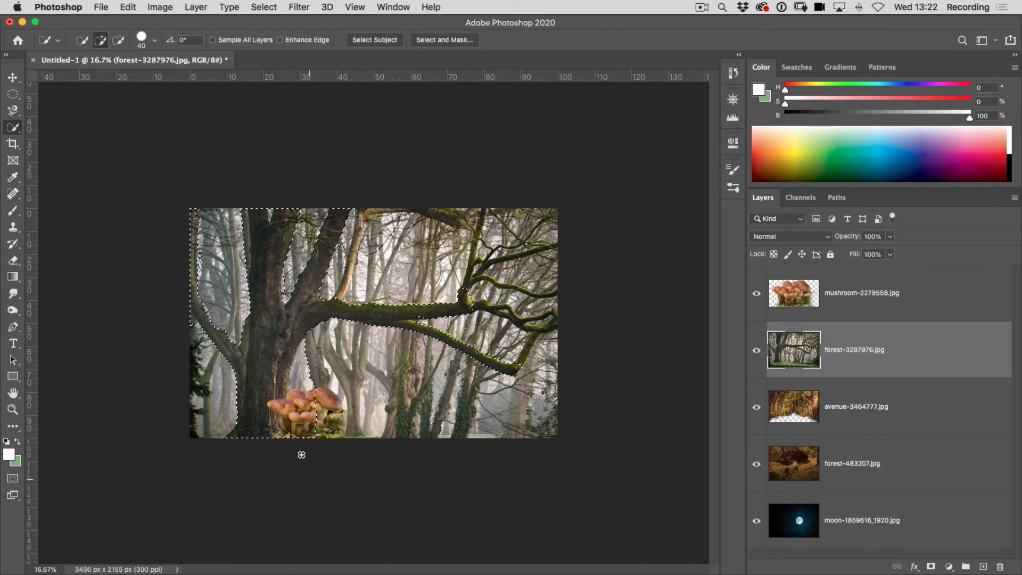
{"action": "key", "text": "alt"}
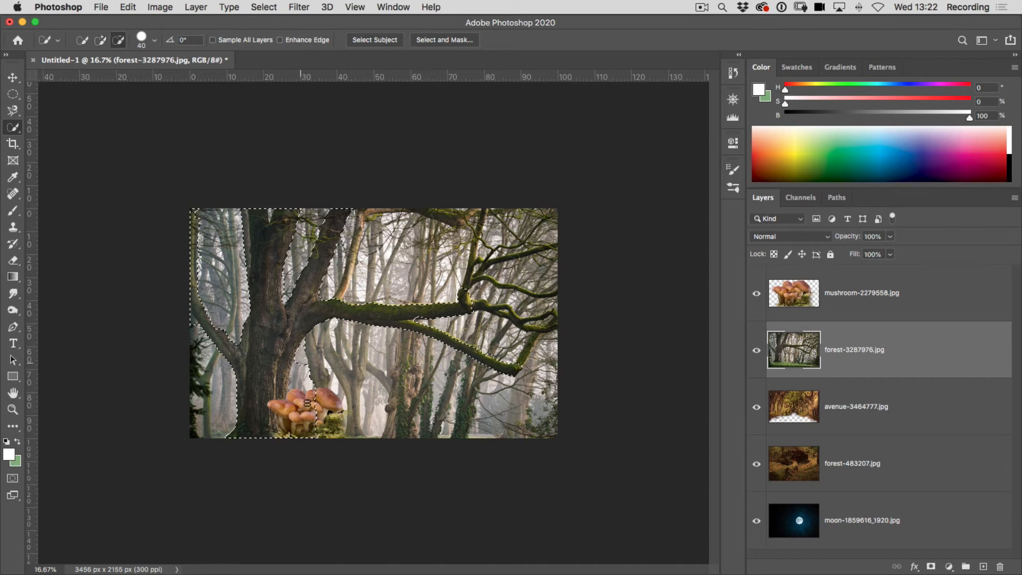
{"action": "left_click", "coordinate": [306, 403], "text": "alt"}
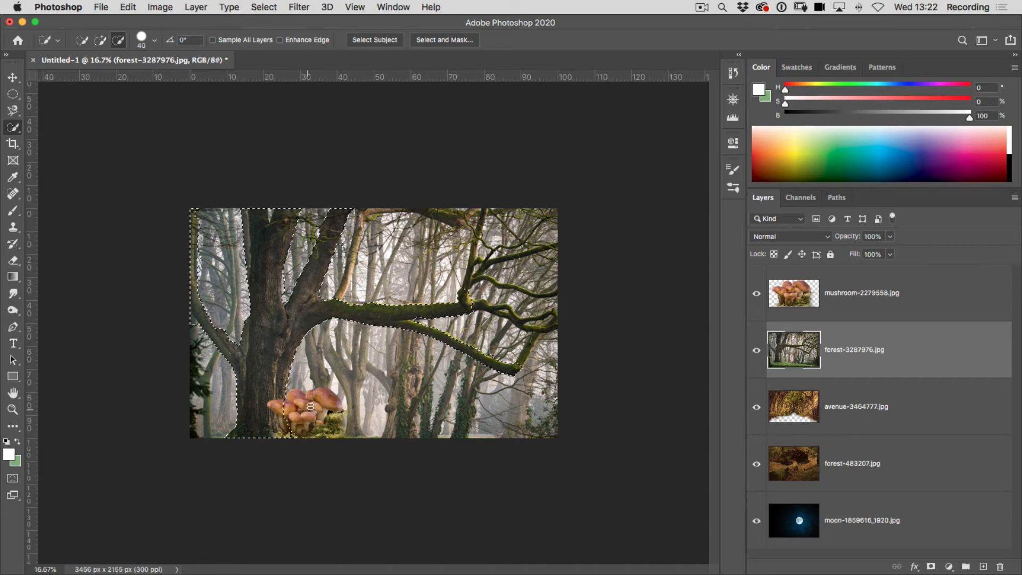
Bring the tree selection into Select and Mask, preview it on white, and return to On Black at 100% opacity.
{"action": "left_click", "coordinate": [436, 40]}
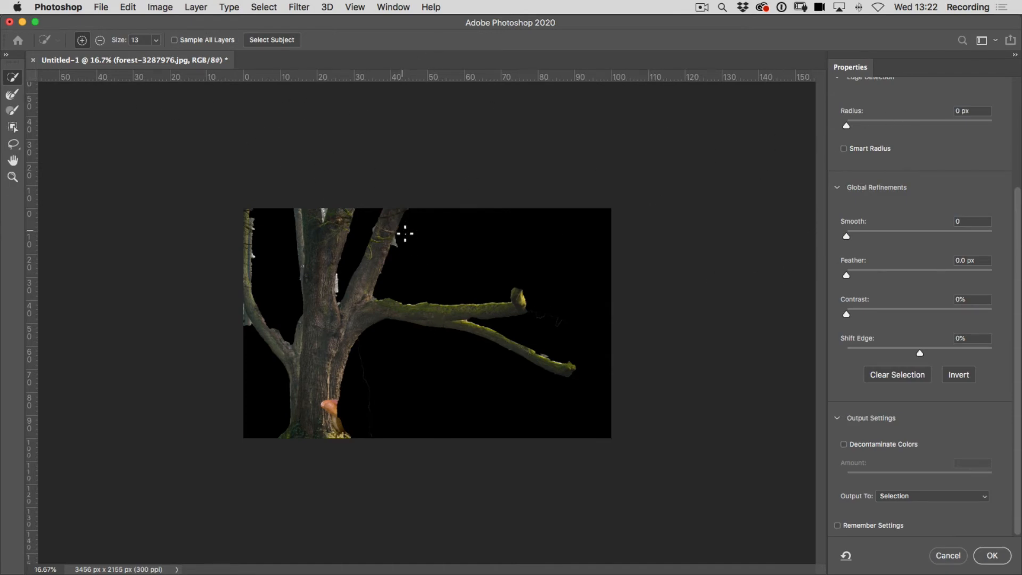
{"action": "left_click_drag", "start_coordinate": [1018, 234], "coordinate": [1015, 108]}
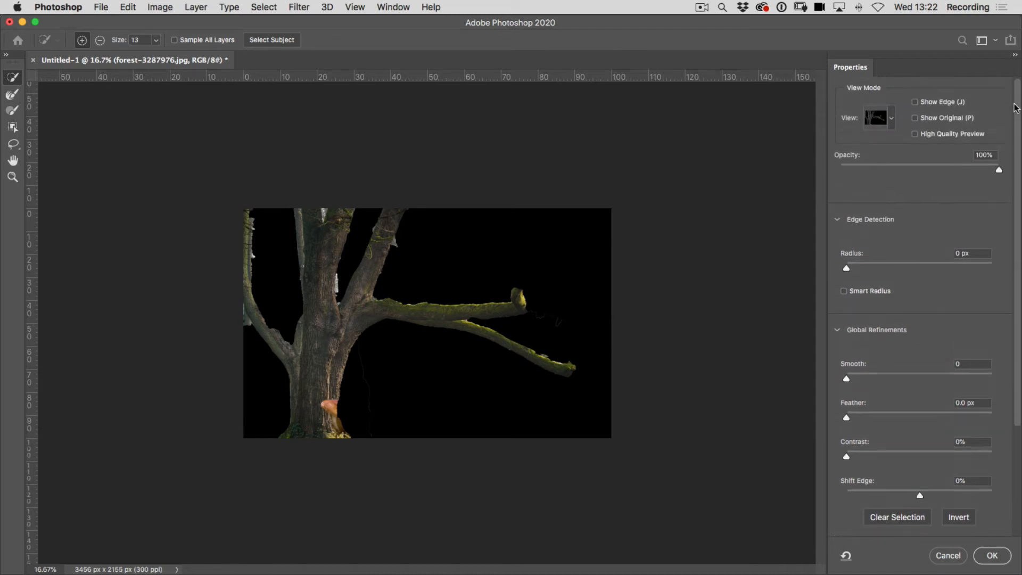
{"action": "left_click", "coordinate": [892, 122]}
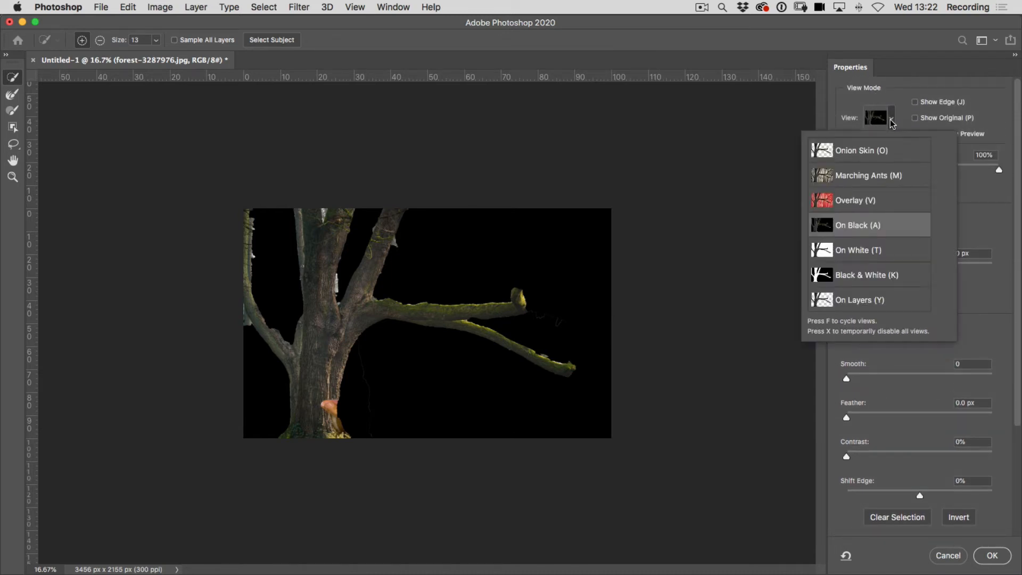
{"action": "left_click", "coordinate": [865, 255]}
{"action": "left_click", "coordinate": [892, 124]}
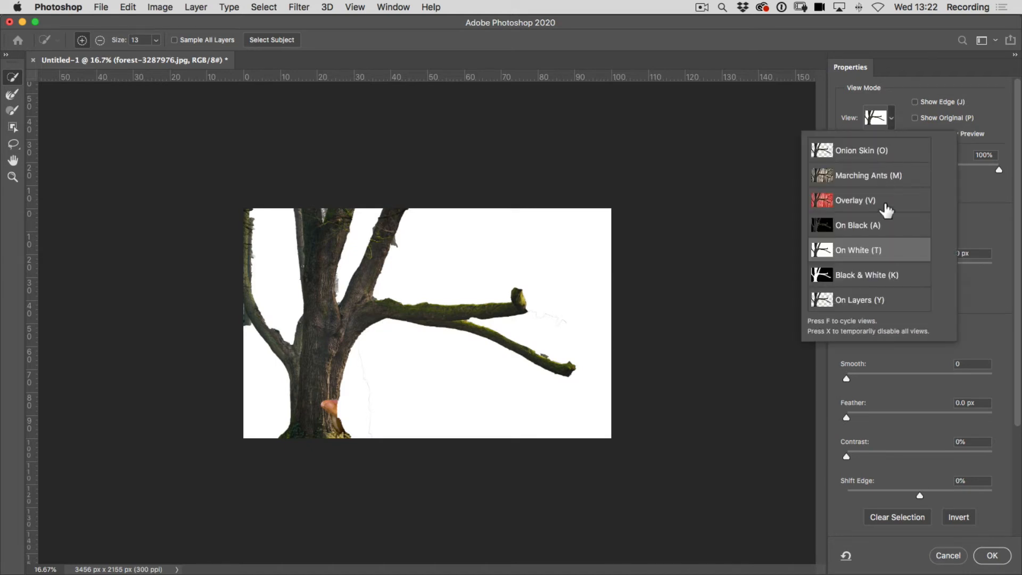
{"action": "key", "text": "o"}
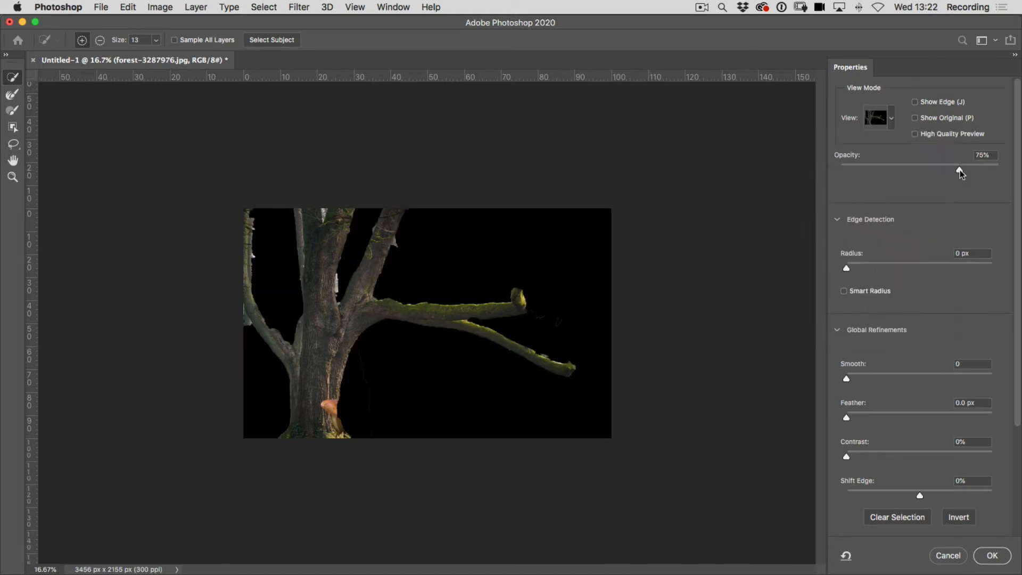
{"action": "left_click_drag", "start_coordinate": [959, 169], "coordinate": [1017, 171]}
Subtract the leftover background slivers beside the trunk and around the outer branch with a size 45 selection brush.
{"action": "left_click", "coordinate": [100, 40]}
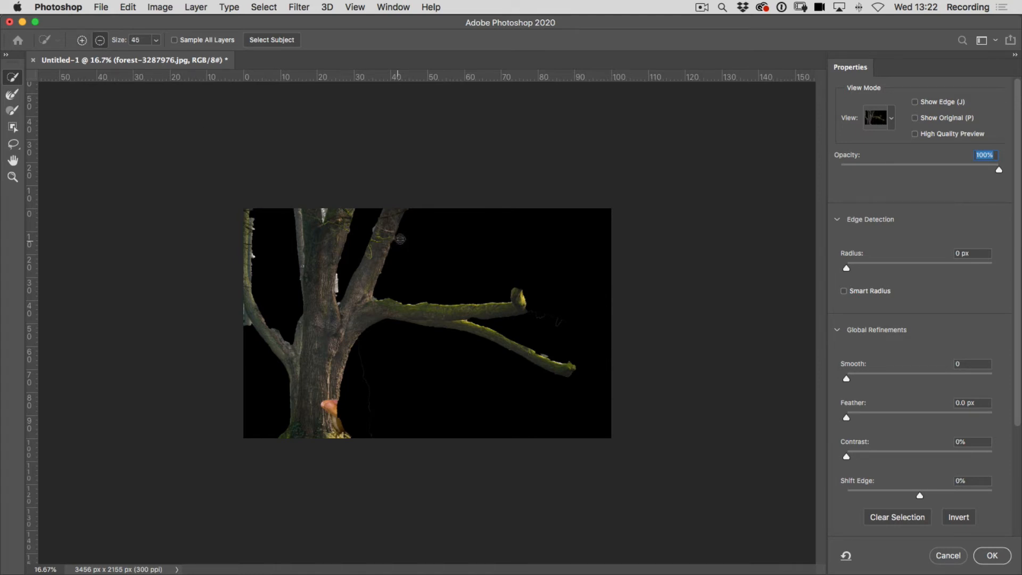
{"action": "mouse_move", "coordinate": [341, 294]}
{"action": "left_mouse_down"}
{"action": "mouse_move", "coordinate": [333, 207]}
{"action": "mouse_move", "coordinate": [300, 235]}
{"action": "mouse_move", "coordinate": [300, 253]}
{"action": "mouse_move", "coordinate": [294, 215]}
{"action": "left_mouse_up"}
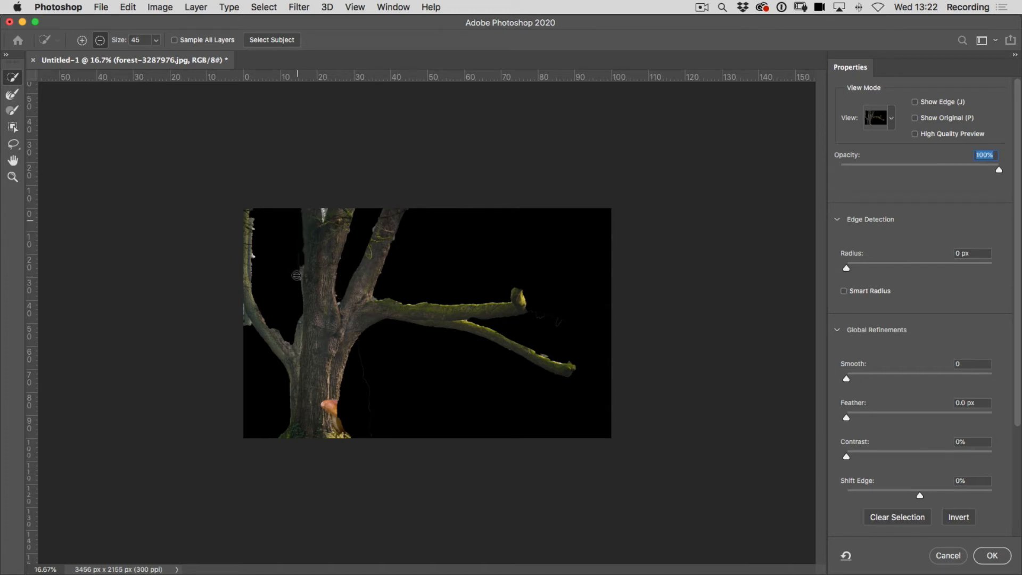
{"action": "left_click_drag", "start_coordinate": [300, 268], "coordinate": [299, 272]}
{"action": "left_click_drag", "start_coordinate": [249, 331], "coordinate": [242, 310]}
{"action": "left_click_drag", "start_coordinate": [260, 264], "coordinate": [257, 247]}
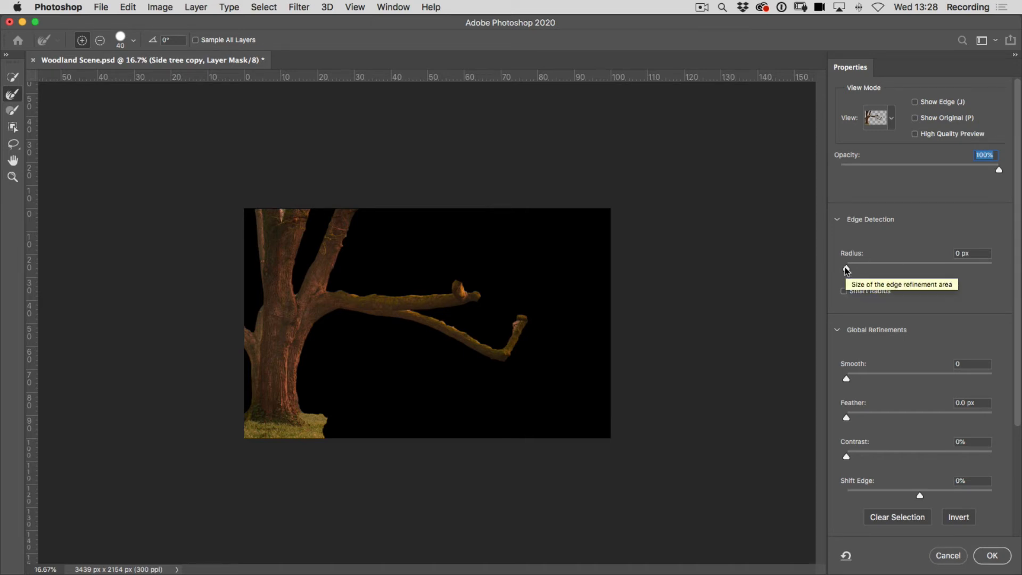
Refine the tree edge with a 2 px Smart Radius, Smooth 9 and Decontaminate Colors, and output it to a new layer with layer mask.
{"action": "left_click_drag", "start_coordinate": [847, 270], "coordinate": [858, 268]}
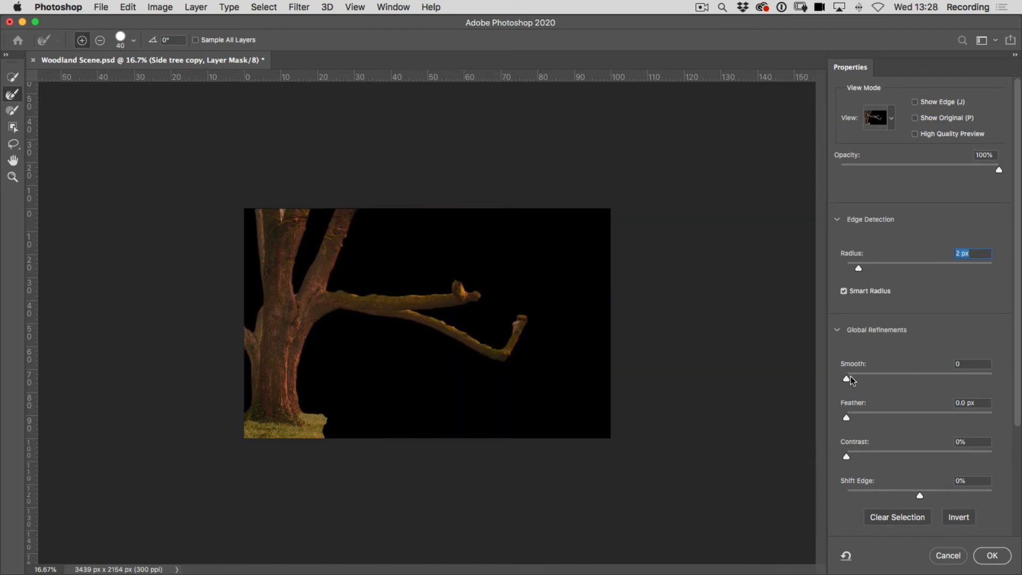
{"action": "left_click_drag", "start_coordinate": [848, 381], "coordinate": [860, 378]}
{"action": "scroll", "coordinate": [1018, 364], "scroll_direction": "down", "scroll_amount": 5}
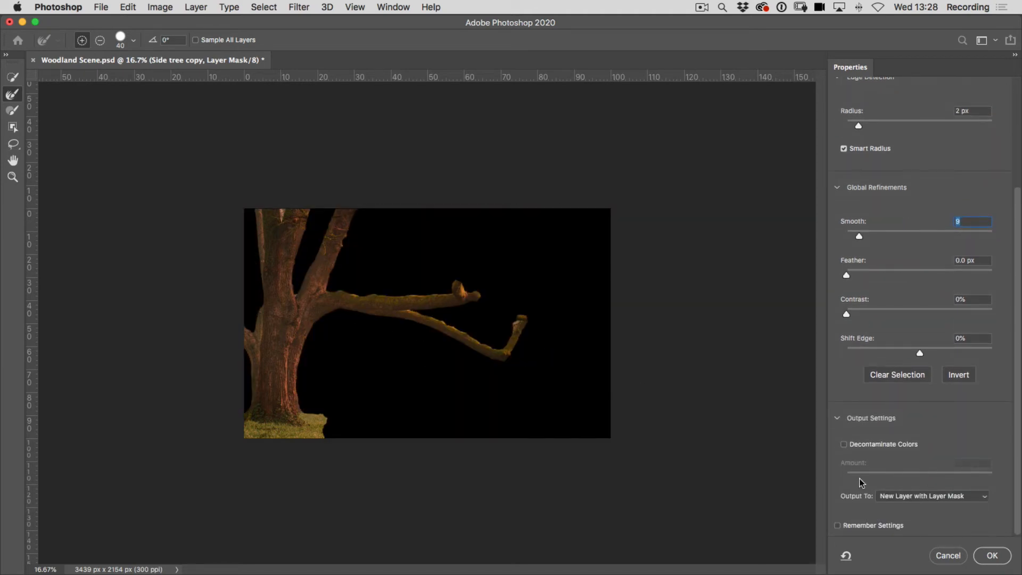
{"action": "left_click", "coordinate": [843, 446]}
{"action": "left_click", "coordinate": [907, 500]}
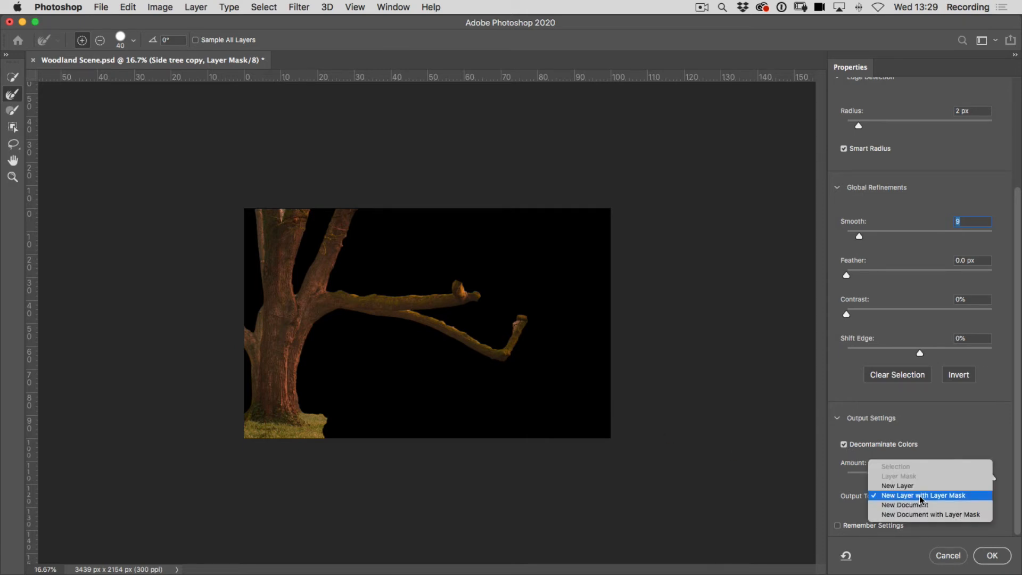
{"action": "left_click", "coordinate": [920, 500]}
{"action": "left_click", "coordinate": [992, 556]}
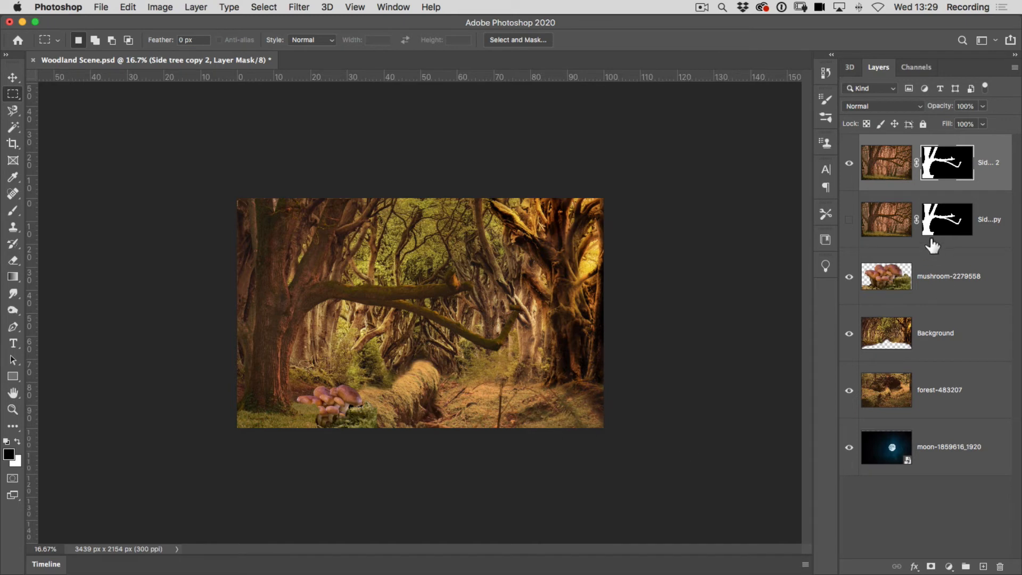
Place the newly masked side tree layer below the mushroom layer and delete the hidden older side tree copy.
{"action": "left_click_drag", "start_coordinate": [999, 176], "coordinate": [1003, 307]}
{"action": "left_click_drag", "start_coordinate": [989, 175], "coordinate": [1004, 568]}
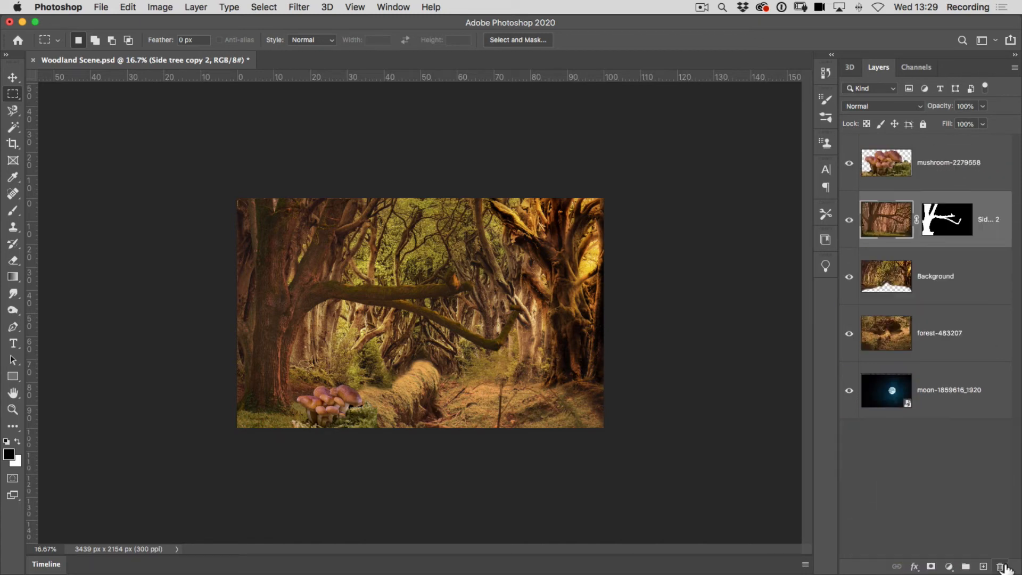
Save the document on the computer as Woodland Scene_02.psd with layers and Maximize Compatibility enabled.
{"action": "left_click", "coordinate": [101, 7]}
{"action": "left_click", "coordinate": [123, 149]}
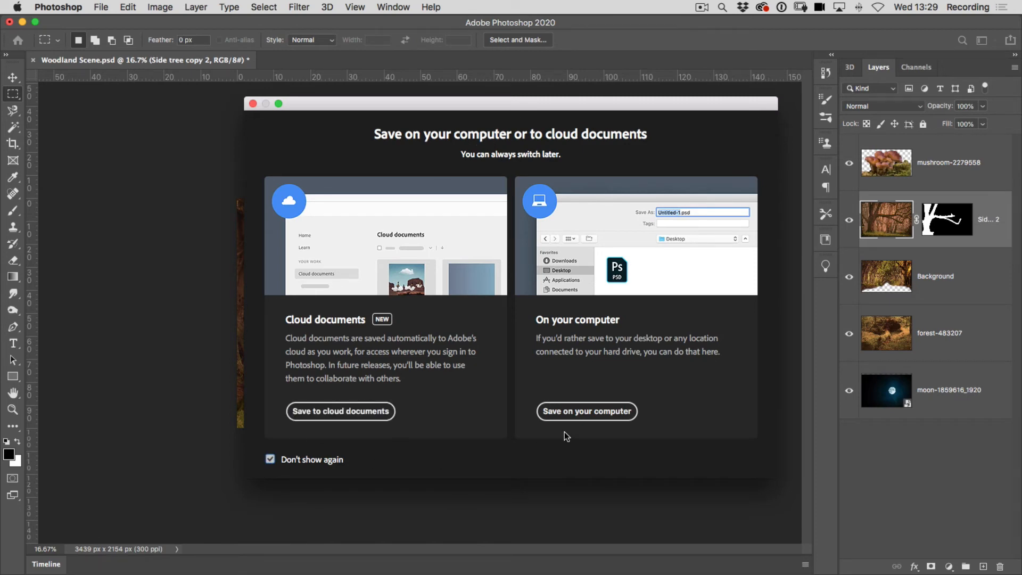
{"action": "left_click", "coordinate": [575, 412]}
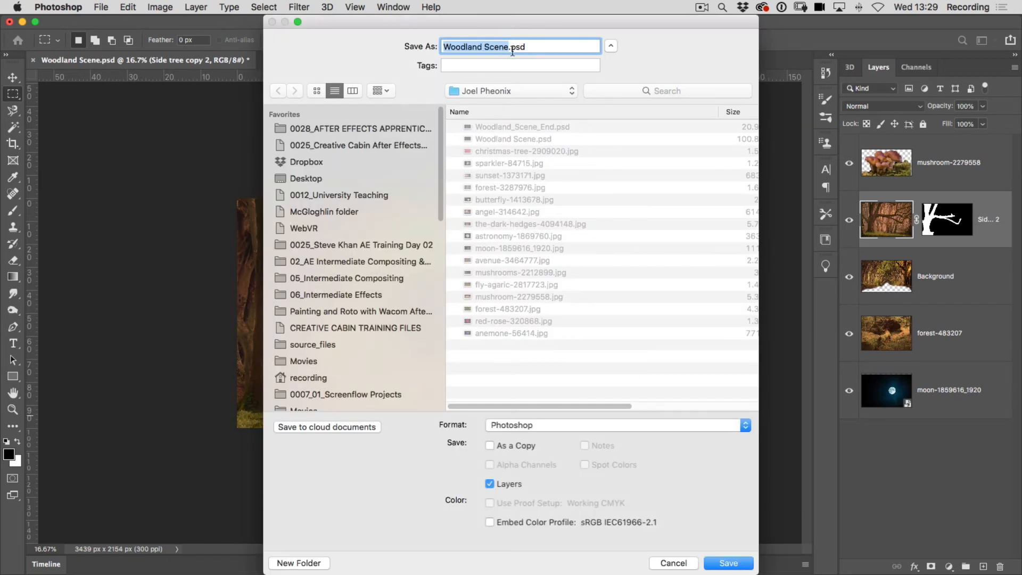
{"action": "left_click", "coordinate": [508, 49]}
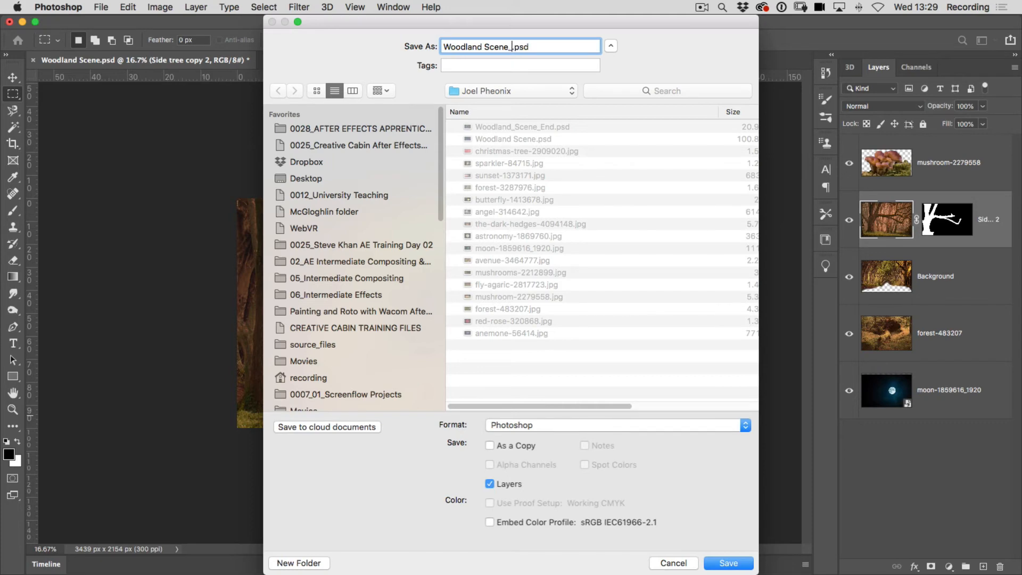
{"action": "type", "text": "_02"}
{"action": "left_click", "coordinate": [728, 562]}
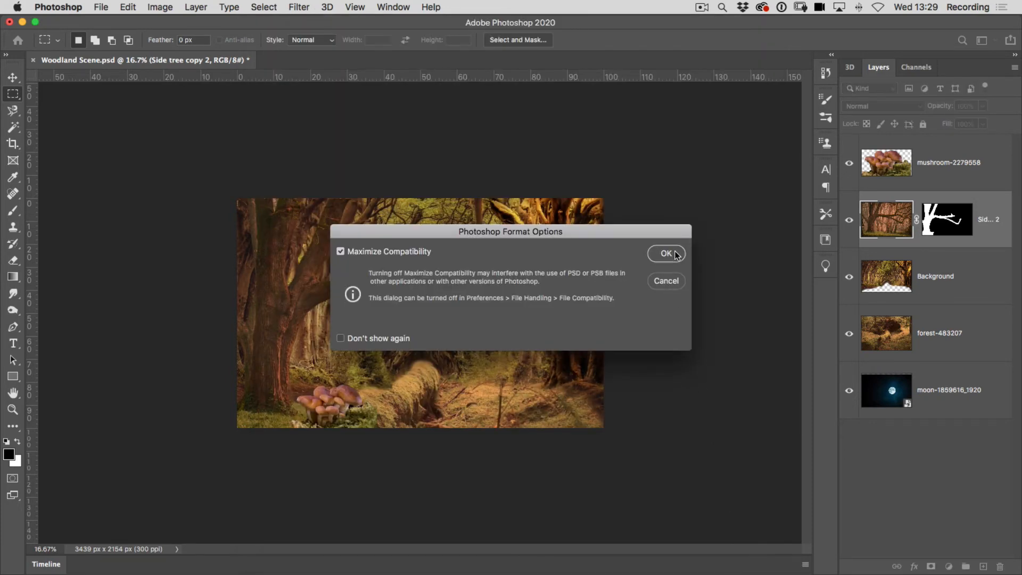
{"action": "left_click", "coordinate": [674, 254]}
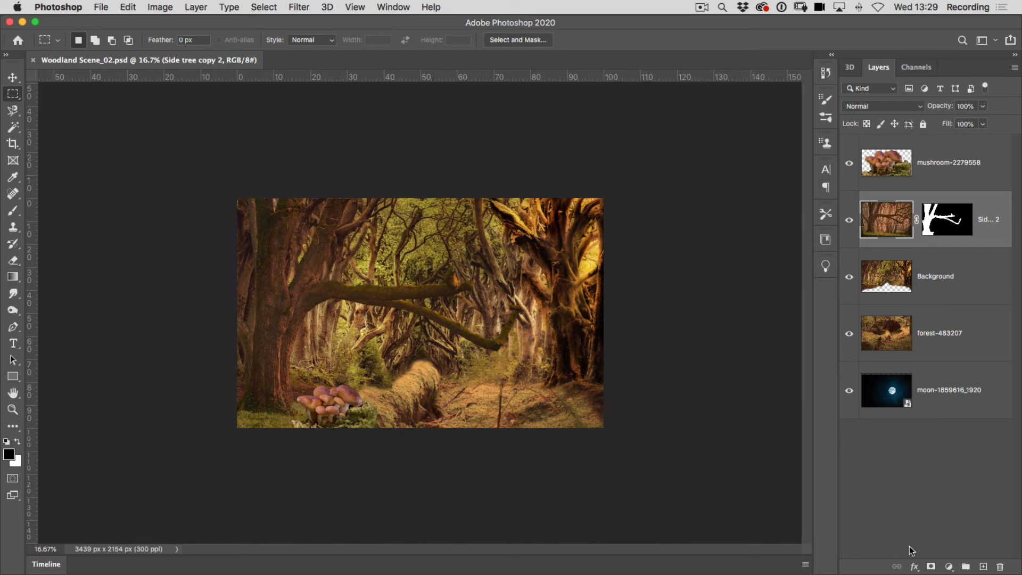
Add a Brightness/Contrast adjustment layer above the side tree, with Brightness at -125 and Contrast at -11.
{"action": "left_click", "coordinate": [950, 567]}
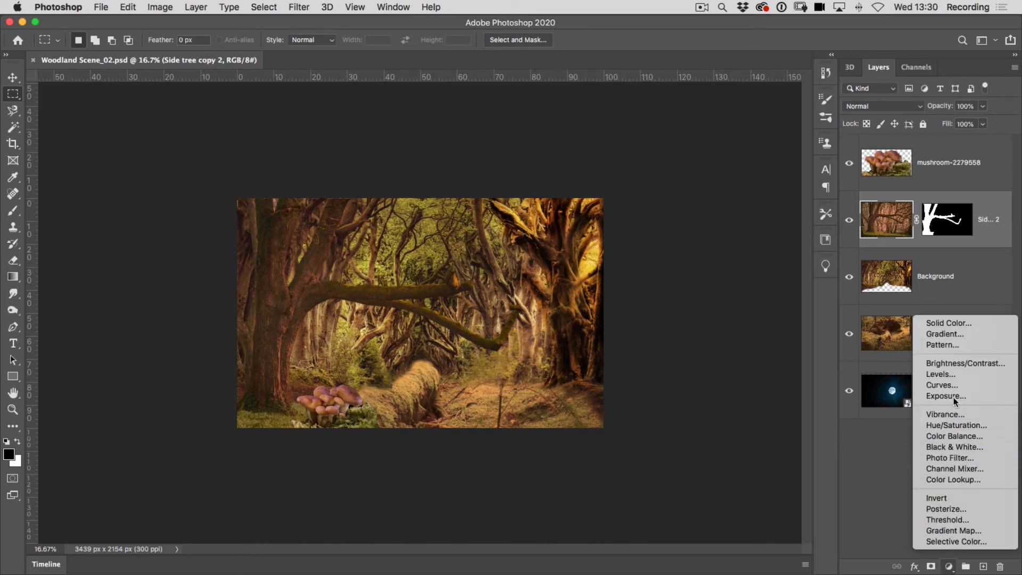
{"action": "left_click", "coordinate": [944, 365]}
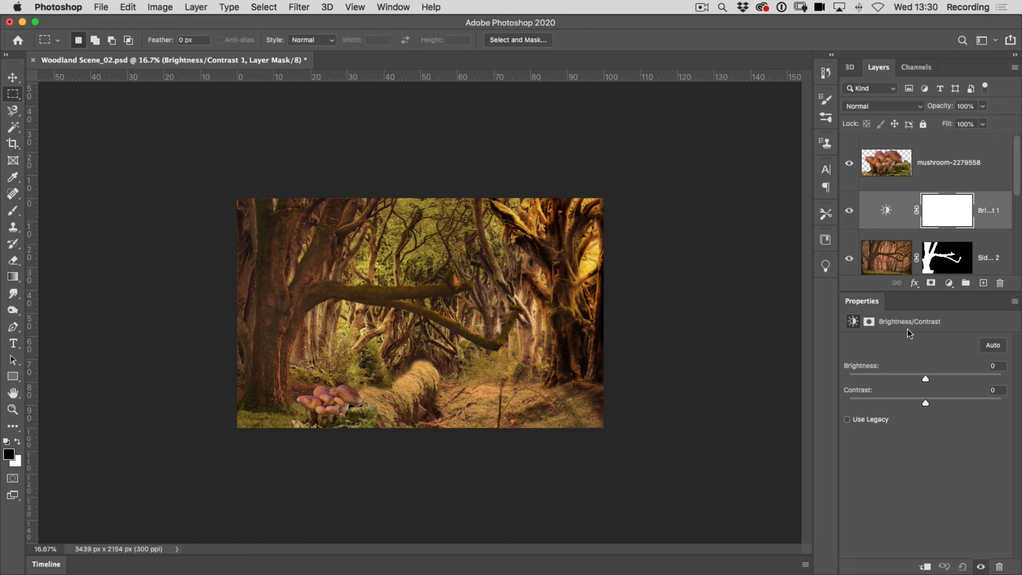
{"action": "left_click_drag", "start_coordinate": [926, 380], "coordinate": [878, 405]}
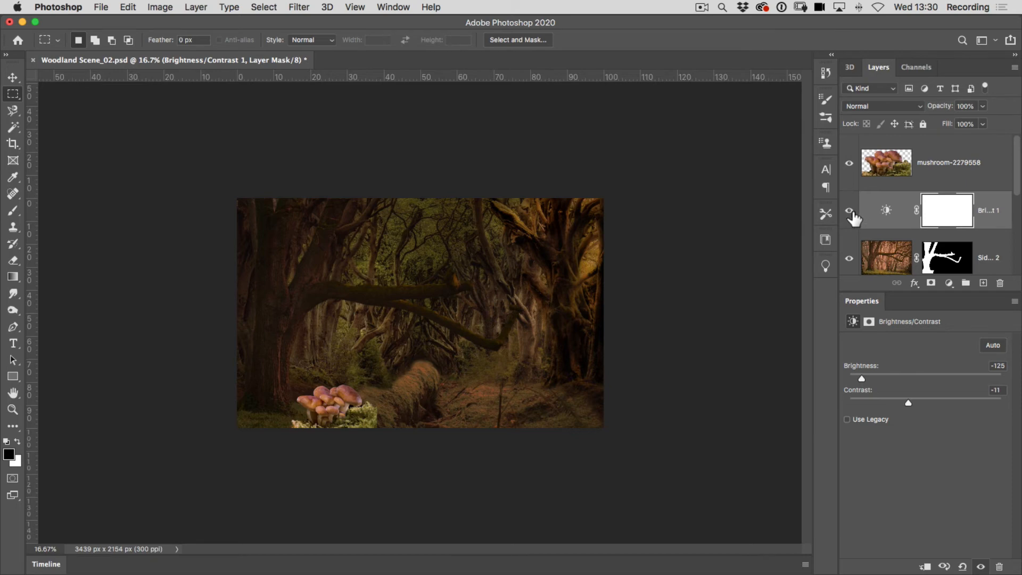
Toggle the Brightness/Contrast layer's visibility to compare the scene with and without the darkening.
{"action": "left_click", "coordinate": [850, 210]}
{"action": "left_click", "coordinate": [850, 211]}
{"action": "left_click", "coordinate": [851, 211]}
{"action": "left_click", "coordinate": [851, 212]}
Try the Brightness/Contrast layer above the mushrooms, close its properties, and return it to directly below the mushroom layer.
{"action": "left_click_drag", "start_coordinate": [1007, 223], "coordinate": [1004, 152]}
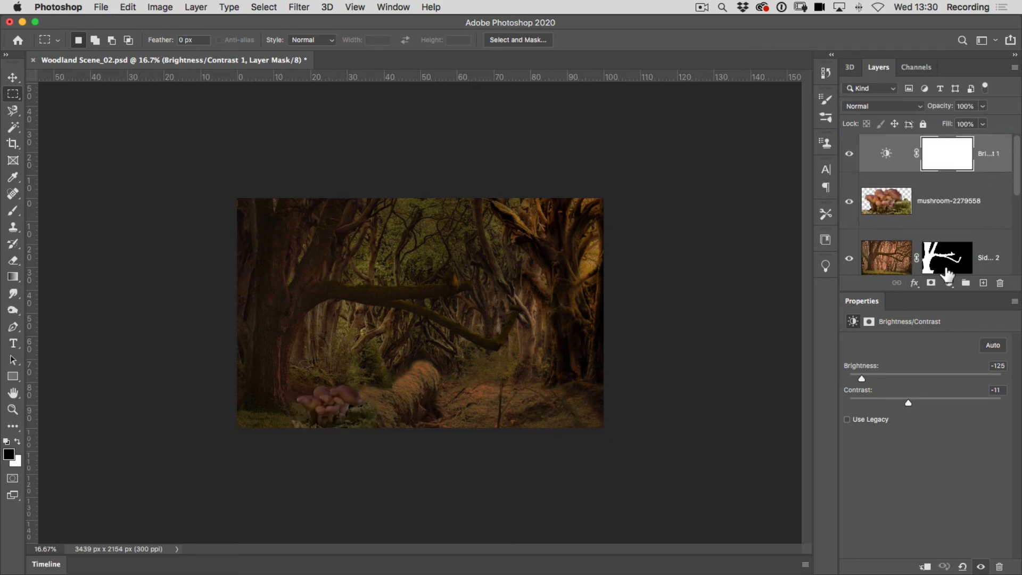
{"action": "left_click", "coordinate": [1015, 304]}
{"action": "left_click", "coordinate": [903, 350]}
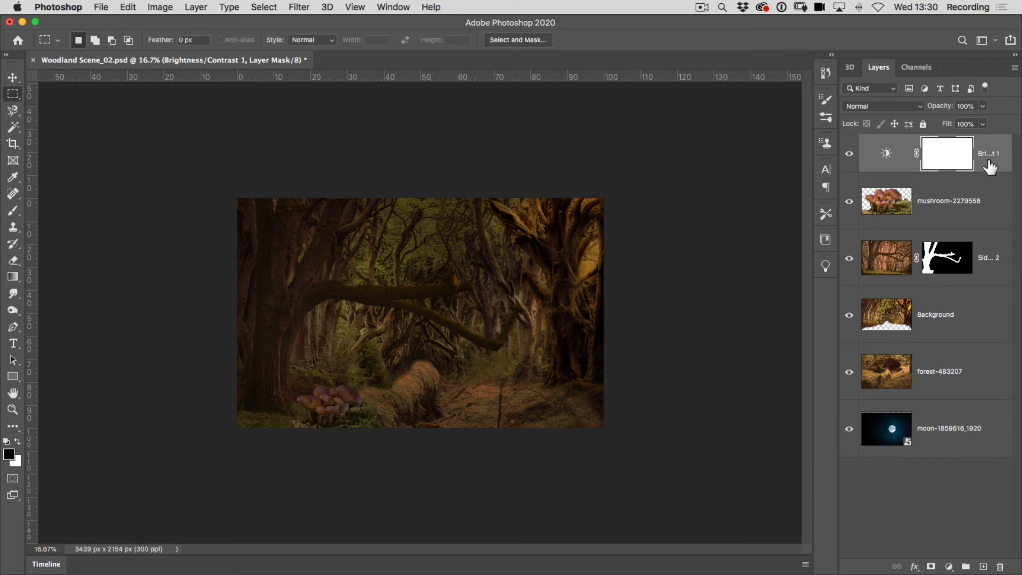
{"action": "left_click_drag", "start_coordinate": [990, 166], "coordinate": [983, 237]}
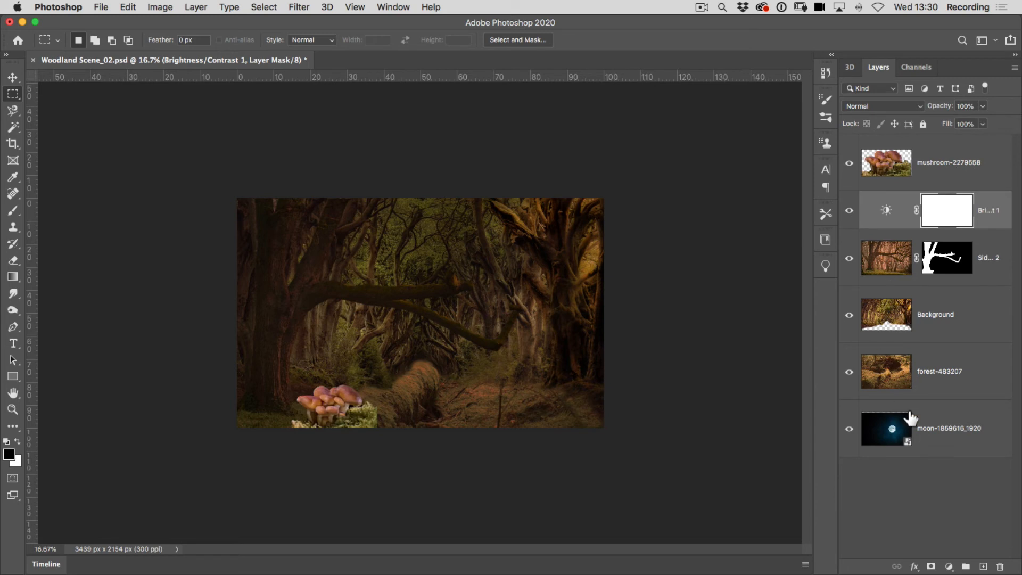
Clip the Brightness/Contrast layer to the side tree and set its Brightness to -87 and Contrast to -22.
{"action": "double_click", "coordinate": [888, 214]}
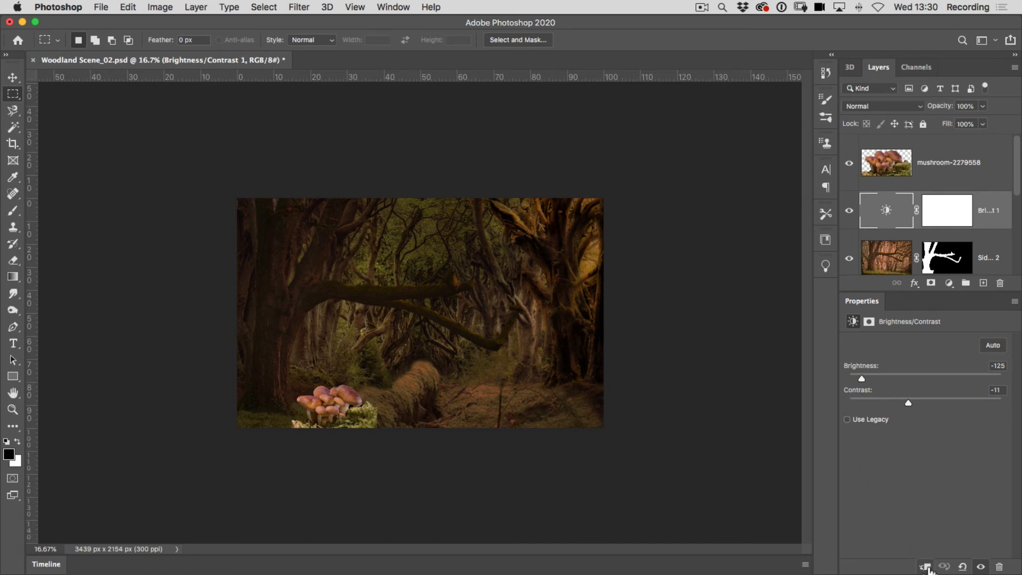
{"action": "left_click", "coordinate": [926, 567]}
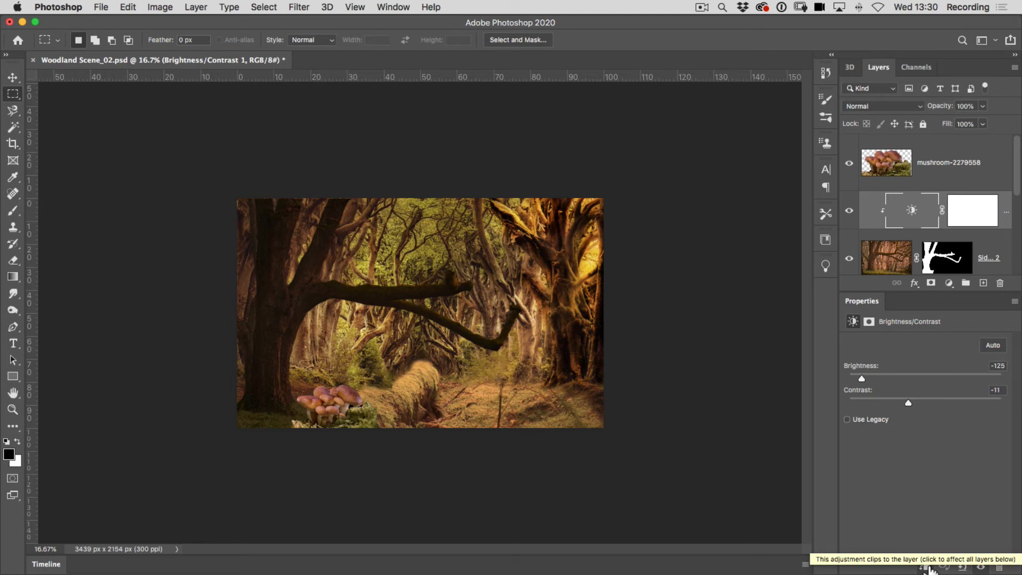
{"action": "left_click", "coordinate": [927, 567]}
{"action": "left_click", "coordinate": [926, 567]}
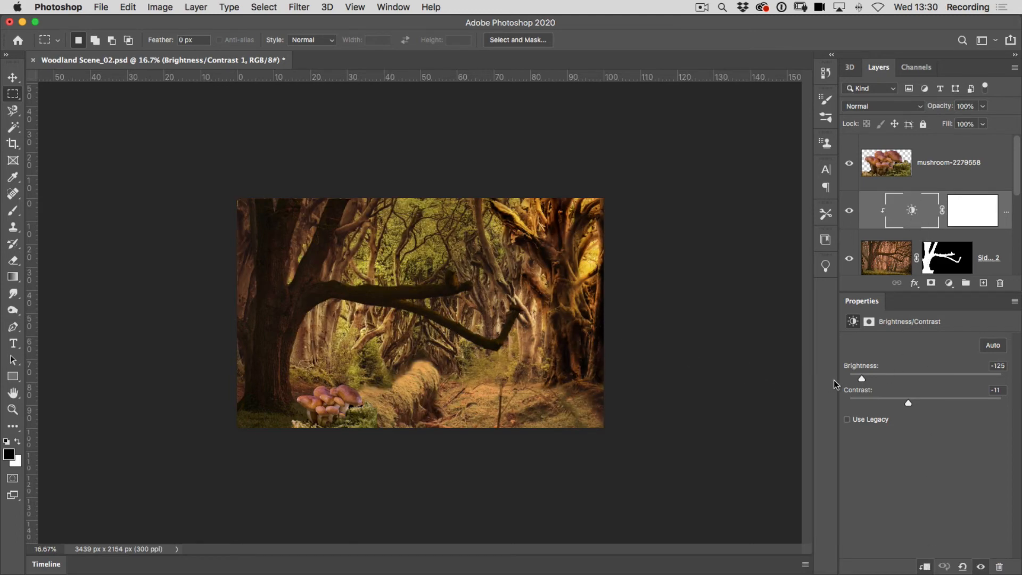
{"action": "left_click_drag", "start_coordinate": [863, 379], "coordinate": [916, 403]}
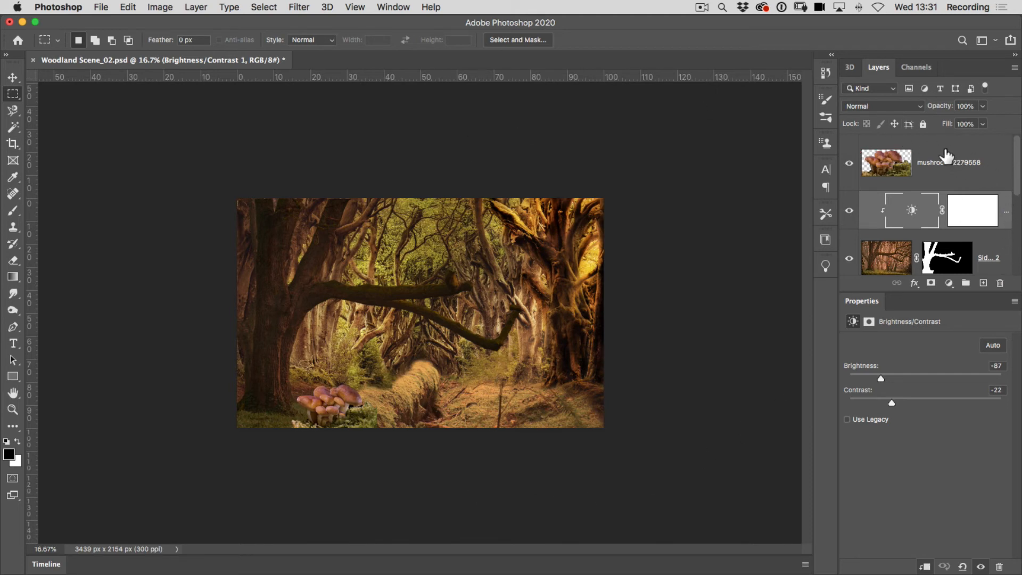
Add a Photo Filter adjustment layer above the mushroom layer and apply Cooling Filter (80).
{"action": "left_click", "coordinate": [945, 156]}
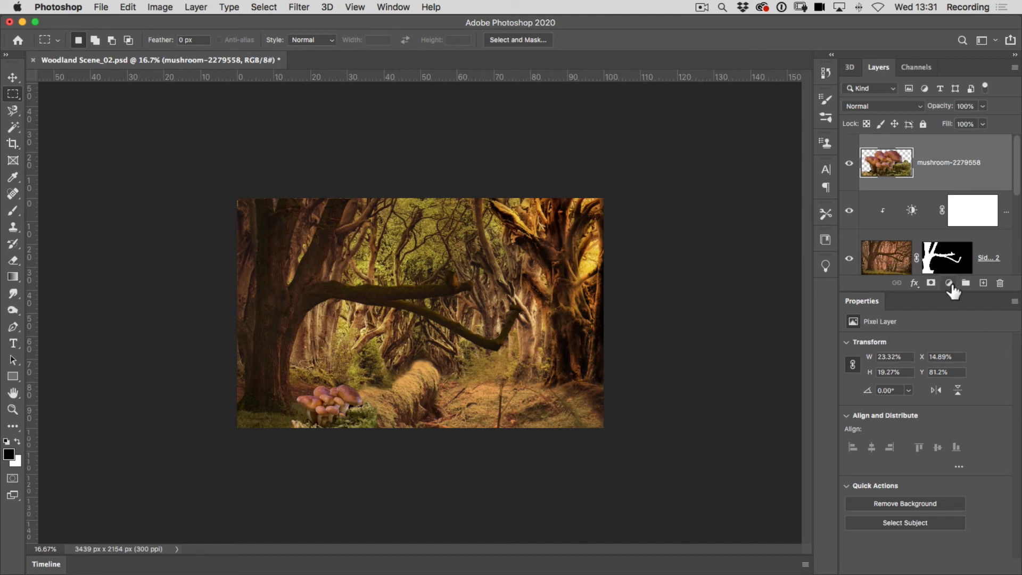
{"action": "left_click", "coordinate": [949, 283]}
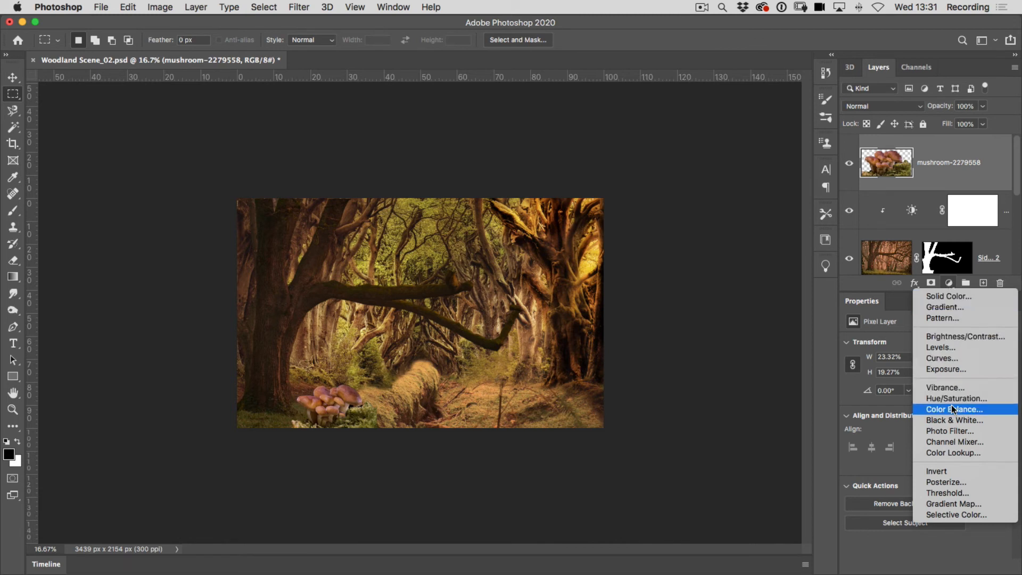
{"action": "left_click", "coordinate": [945, 431]}
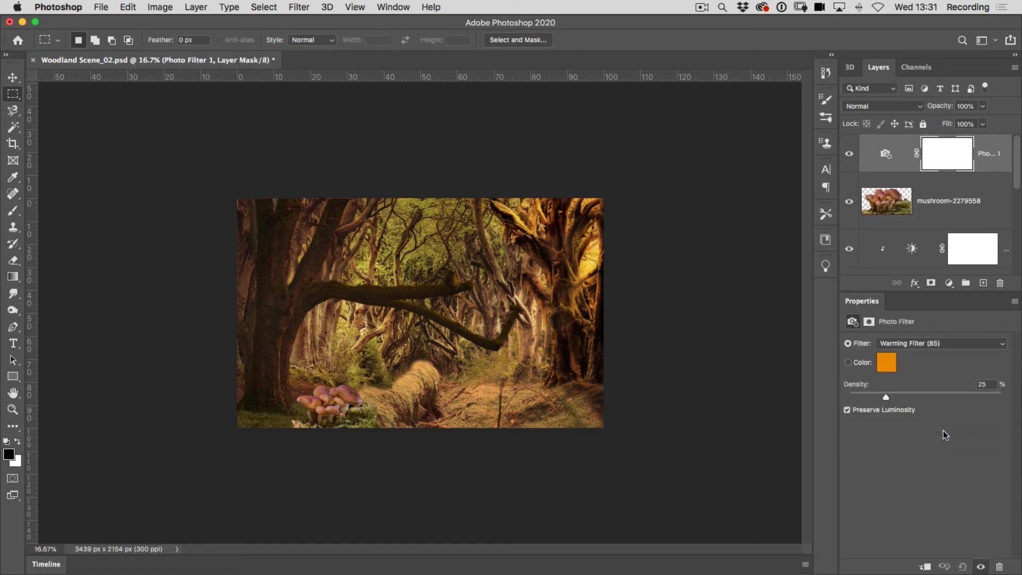
{"action": "left_click", "coordinate": [898, 343]}
{"action": "left_click", "coordinate": [899, 352]}
{"action": "left_click", "coordinate": [901, 342]}
{"action": "left_click", "coordinate": [909, 367]}
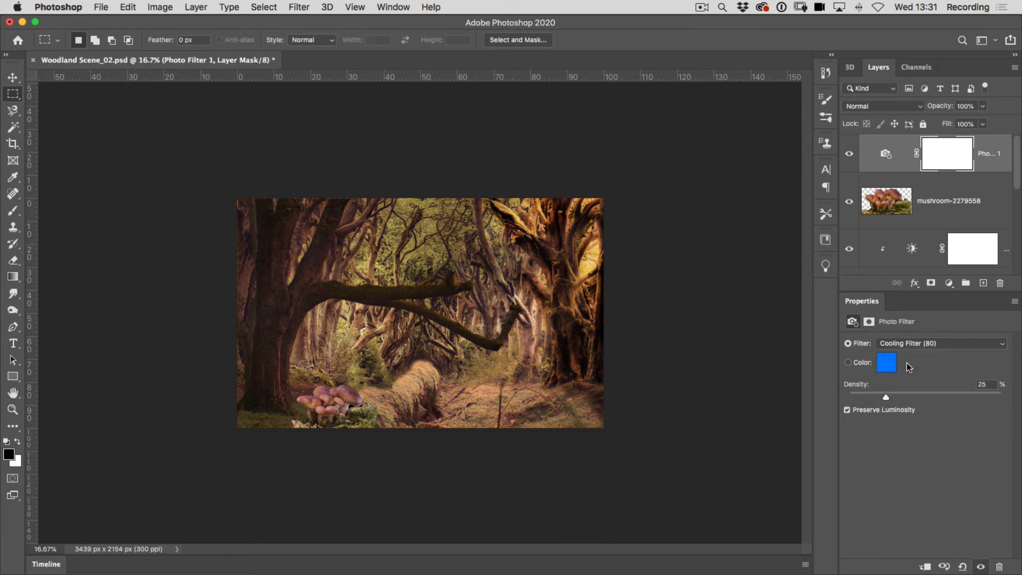
Try the Cooling Filter (LBB) and Green presets on the Photo Filter layer at different densities.
{"action": "left_click", "coordinate": [909, 343]}
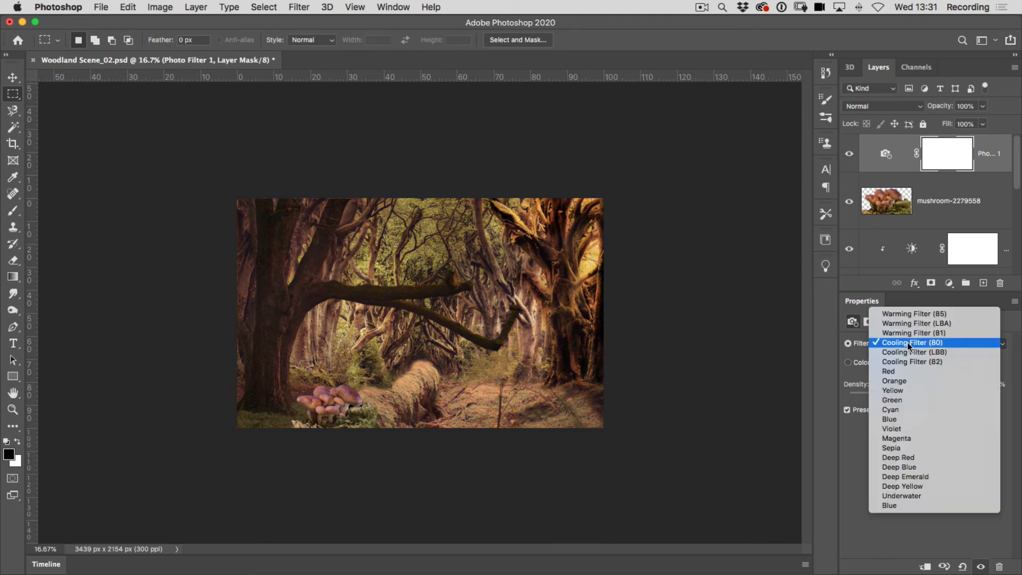
{"action": "left_click", "coordinate": [905, 358]}
{"action": "left_click_drag", "start_coordinate": [884, 400], "coordinate": [889, 397]}
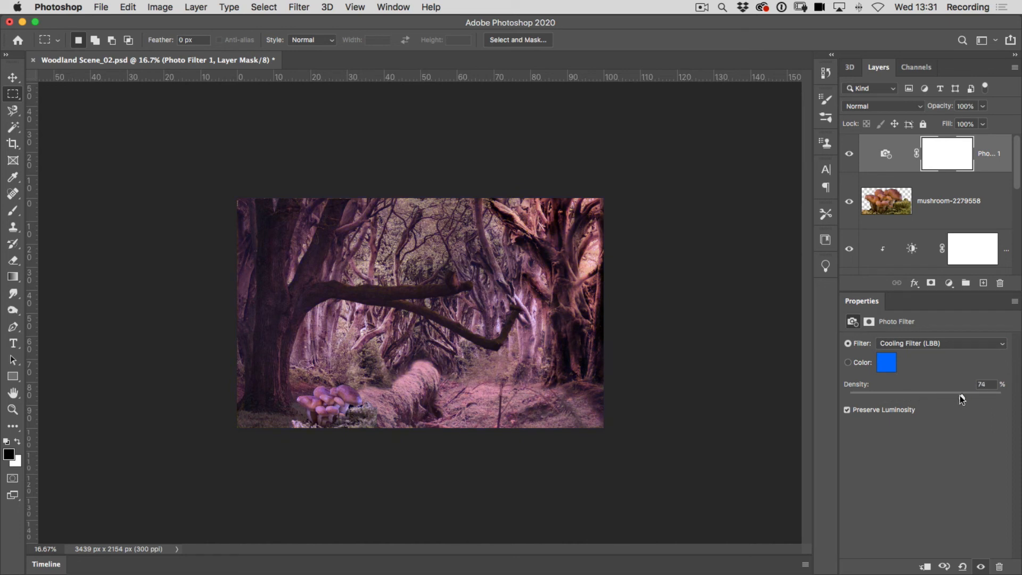
{"action": "left_click", "coordinate": [917, 343]}
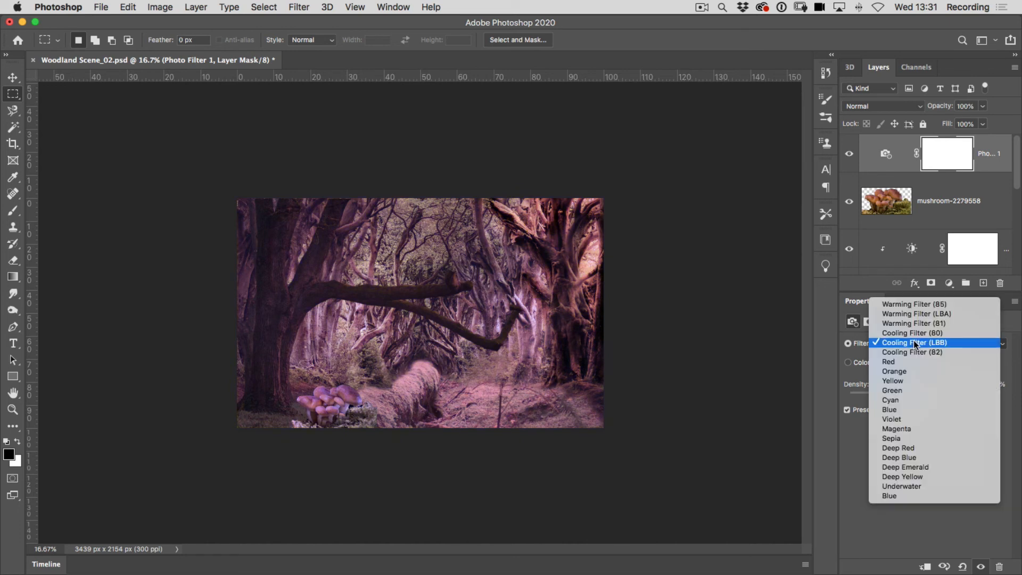
{"action": "left_click", "coordinate": [900, 391]}
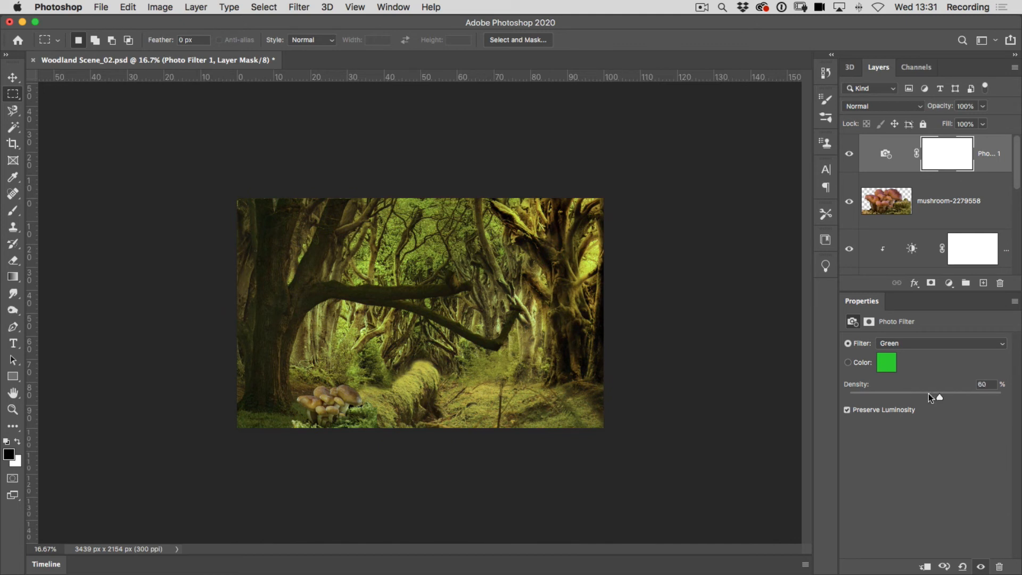
{"action": "left_click_drag", "start_coordinate": [900, 396], "coordinate": [921, 397]}
Set the Photo Filter to Sepia with 54% density and hide its layer.
{"action": "left_click", "coordinate": [908, 343]}
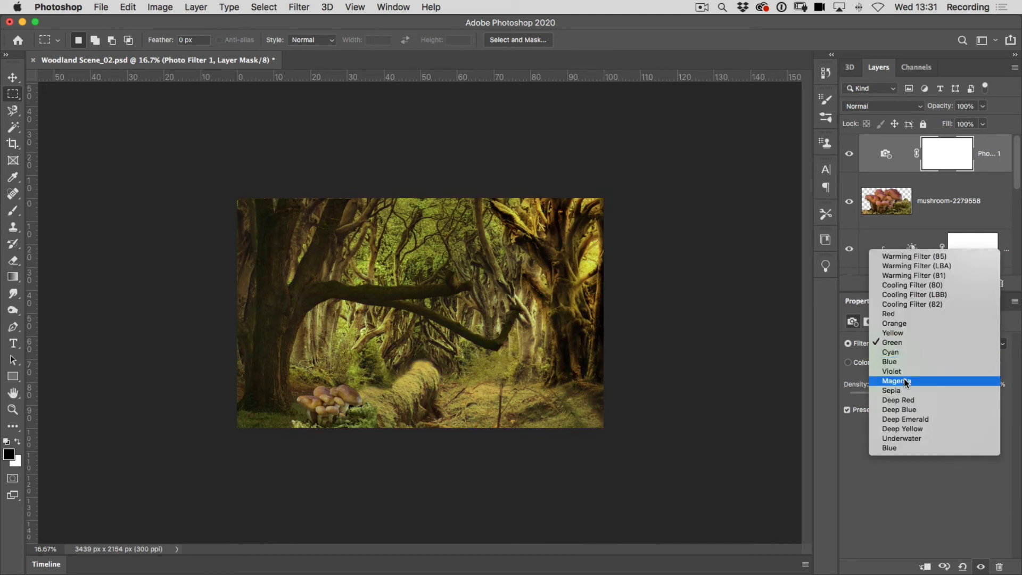
{"action": "left_click", "coordinate": [897, 391]}
{"action": "mouse_move", "coordinate": [907, 394]}
{"action": "left_mouse_down"}
{"action": "mouse_move", "coordinate": [887, 394]}
{"action": "mouse_move", "coordinate": [922, 394]}
{"action": "left_mouse_up"}
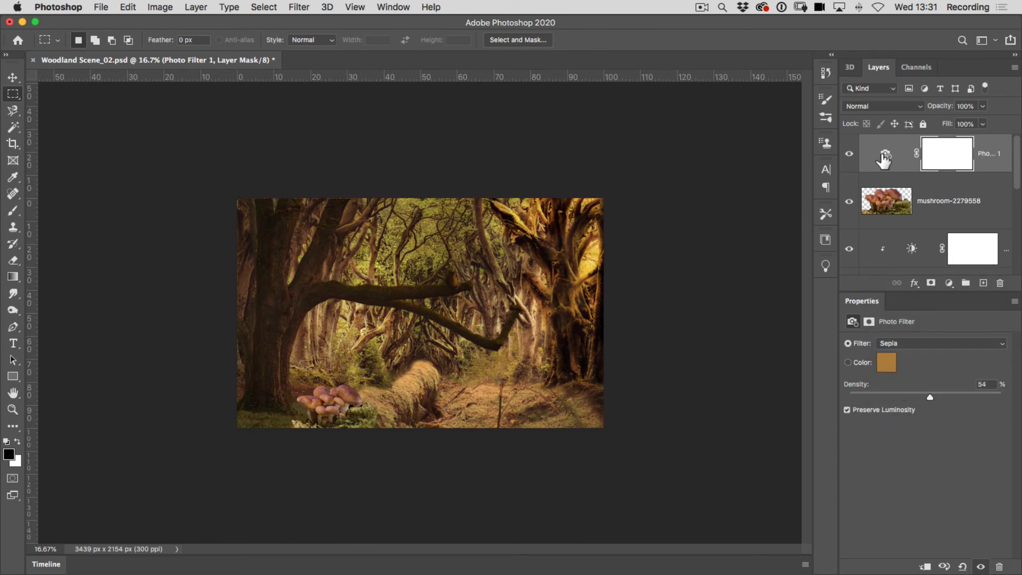
{"action": "left_click", "coordinate": [850, 155]}
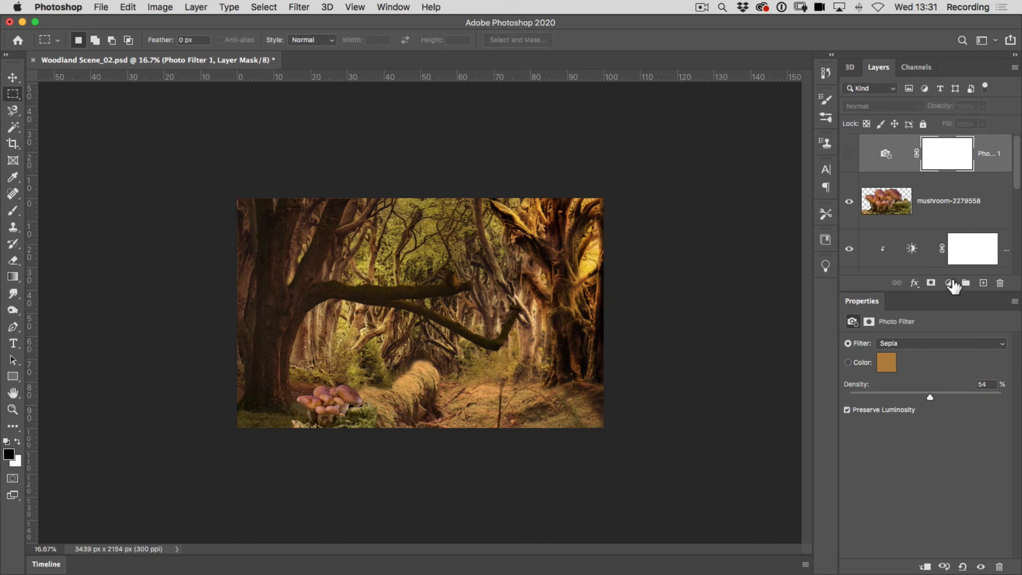
Add an unclipped Hue/Saturation layer on top with Hue +180, Saturation +15 and Lightness -33, testing it clipped as well.
{"action": "left_click", "coordinate": [949, 282]}
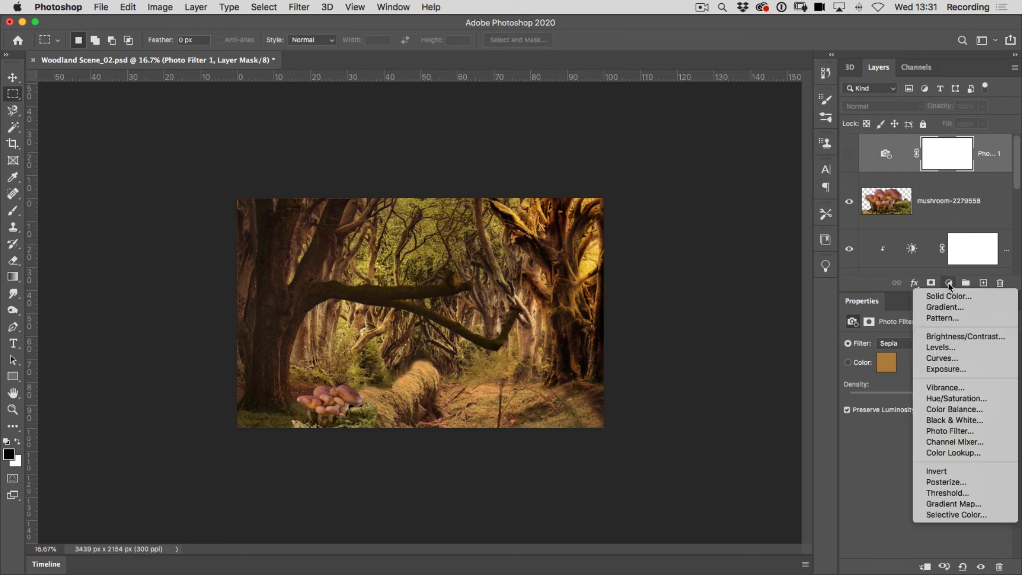
{"action": "left_click", "coordinate": [942, 398]}
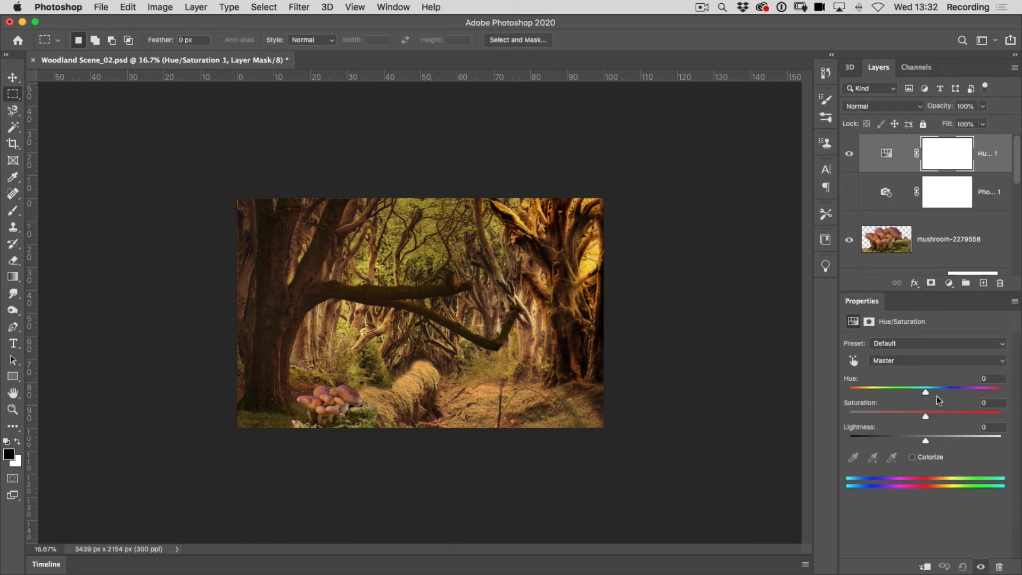
{"action": "left_click_drag", "start_coordinate": [927, 390], "coordinate": [830, 397]}
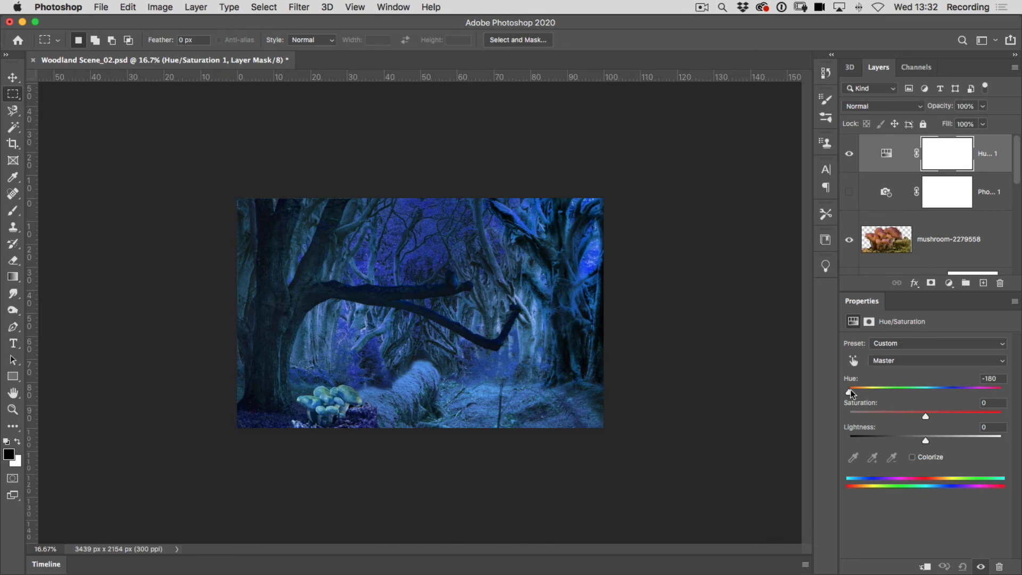
{"action": "left_click_drag", "start_coordinate": [848, 390], "coordinate": [1014, 392]}
{"action": "left_click_drag", "start_coordinate": [927, 441], "coordinate": [938, 420]}
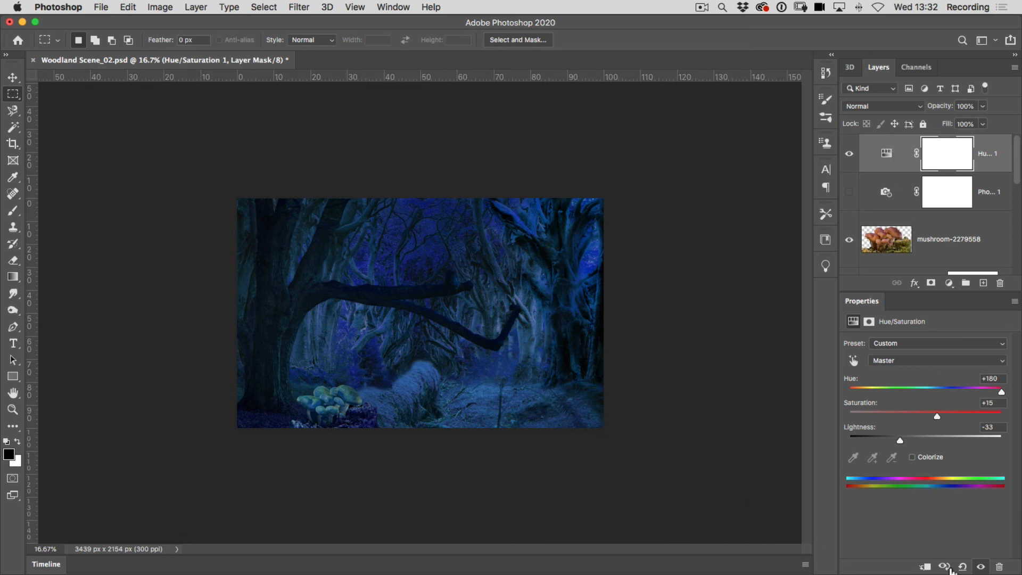
{"action": "left_click", "coordinate": [927, 568]}
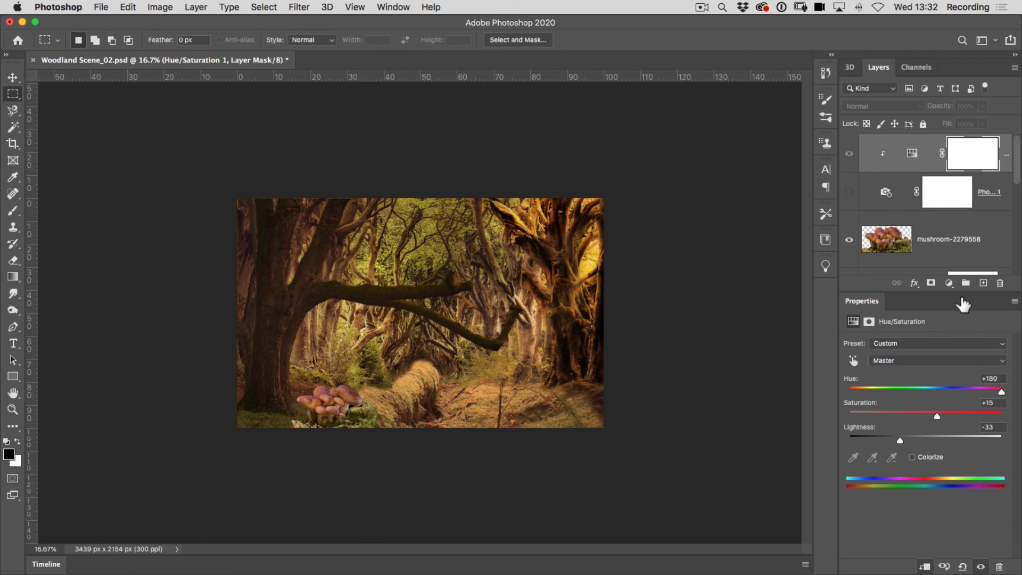
{"action": "left_click", "coordinate": [927, 567]}
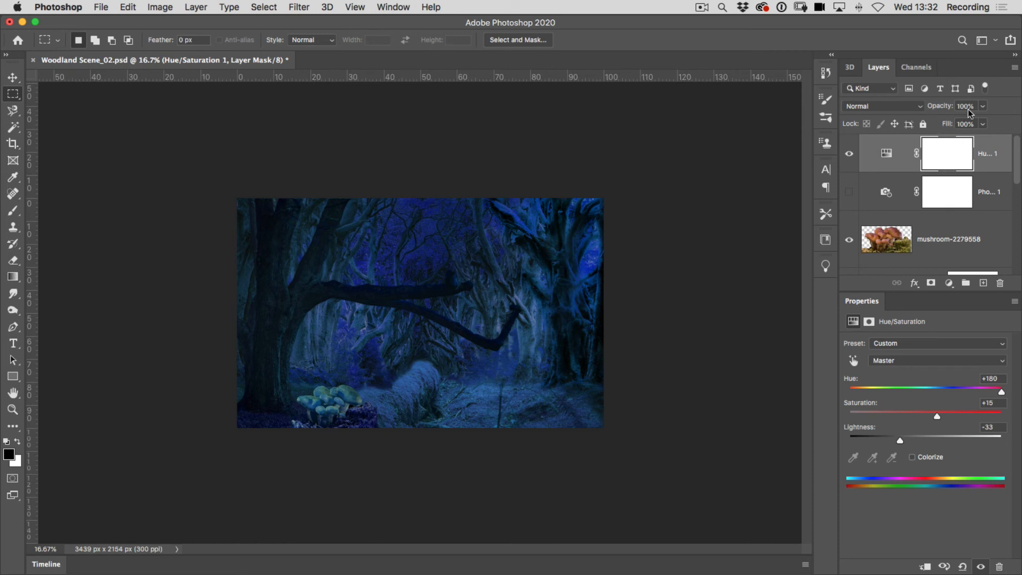
Try the Hue/Saturation layer at 85% opacity with the Soft Light blend mode.
{"action": "left_click", "coordinate": [984, 107]}
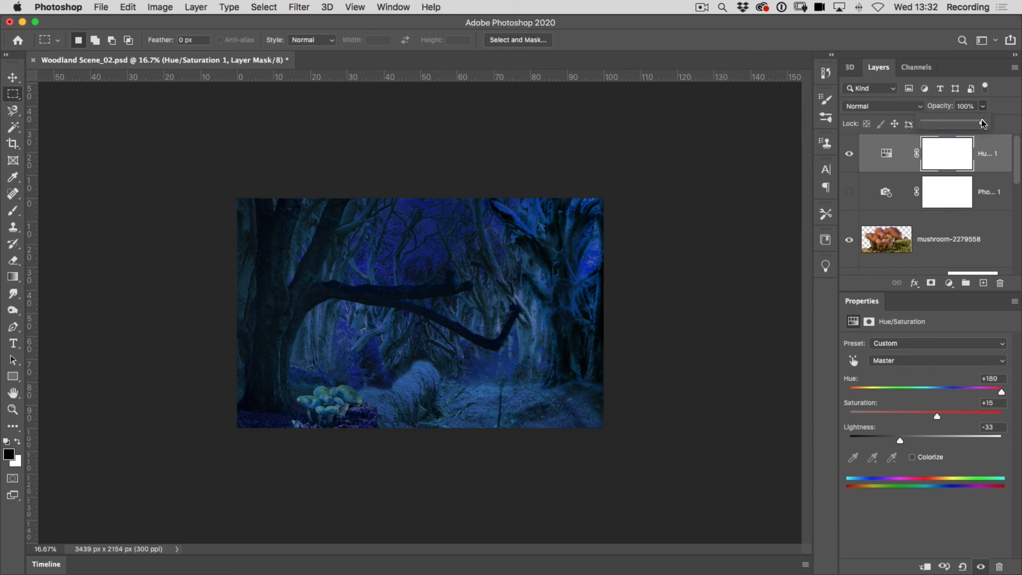
{"action": "mouse_move", "coordinate": [983, 124]}
{"action": "left_mouse_down"}
{"action": "mouse_move", "coordinate": [954, 124]}
{"action": "mouse_move", "coordinate": [975, 124]}
{"action": "left_mouse_up"}
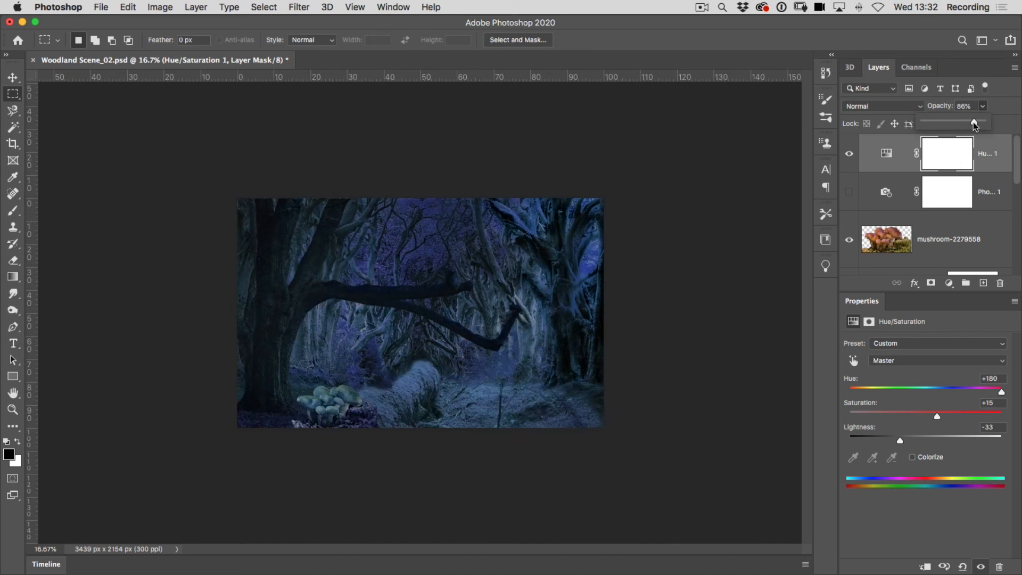
{"action": "left_click", "coordinate": [888, 110]}
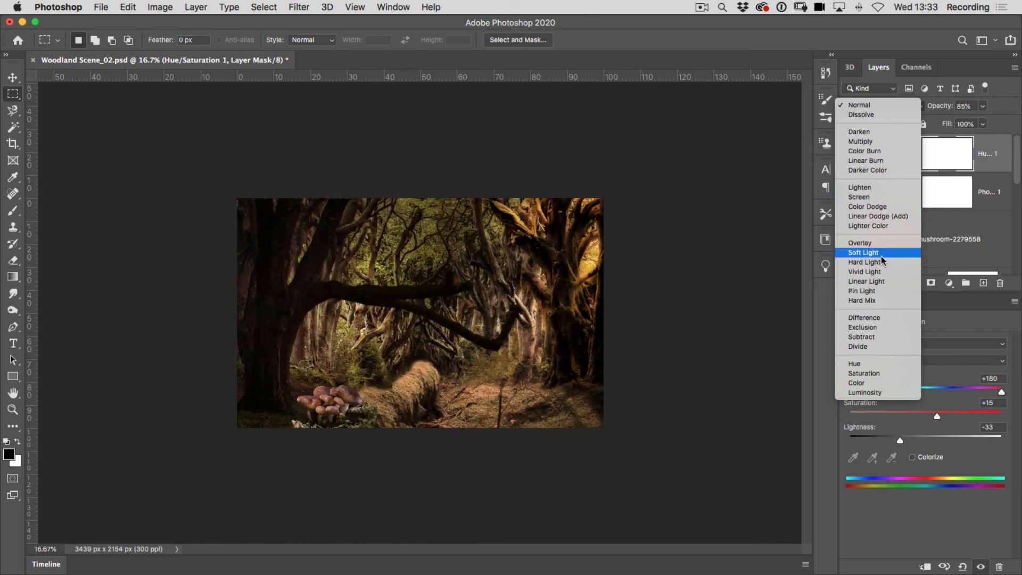
{"action": "left_click", "coordinate": [881, 254]}
Set the Hue/Saturation layer to 100% opacity and its blend mode to Darken.
{"action": "left_click_drag", "start_coordinate": [981, 108], "coordinate": [993, 125]}
{"action": "left_click", "coordinate": [914, 110]}
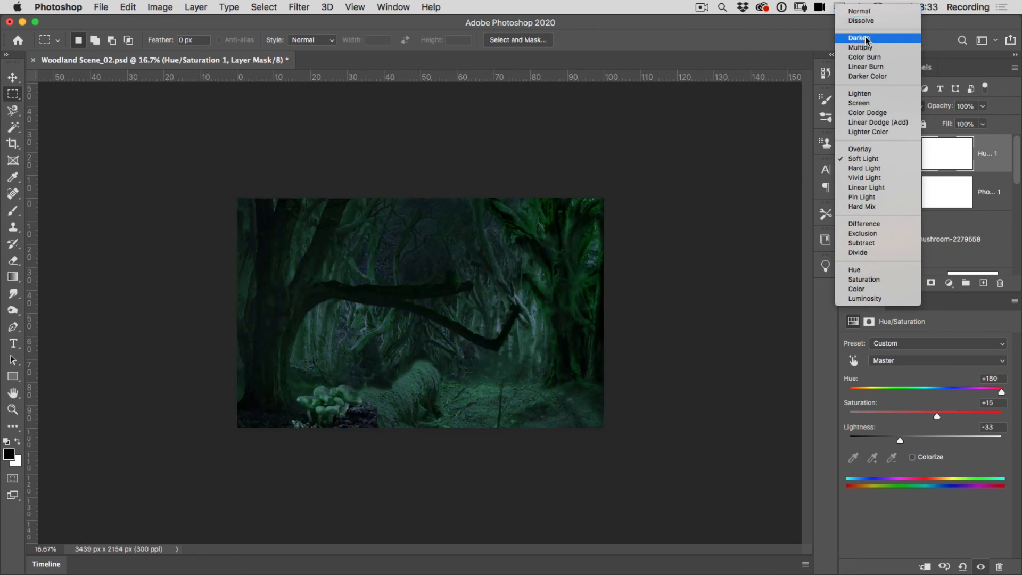
{"action": "left_click", "coordinate": [867, 39]}
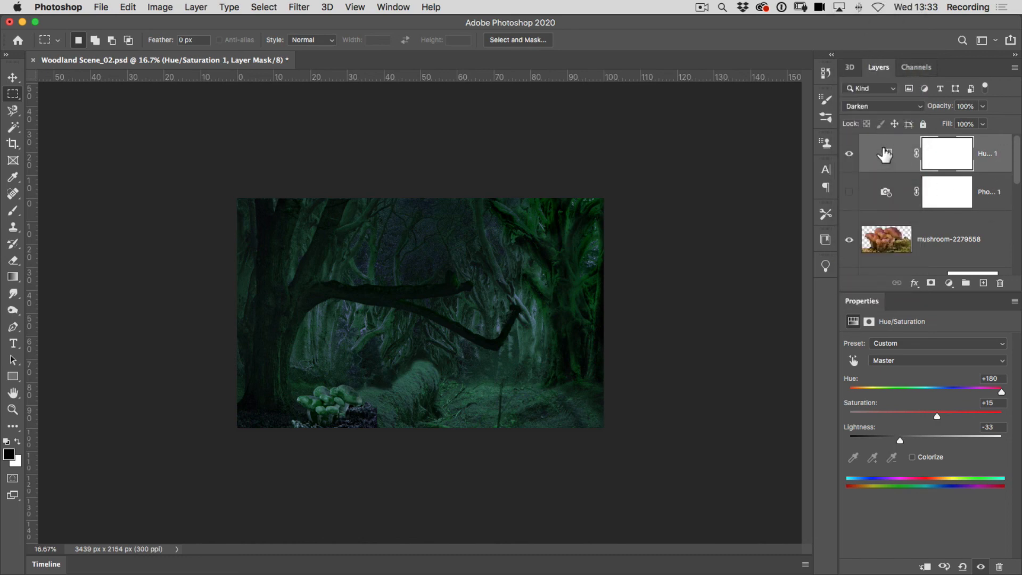
Give the scene a dark red cast by setting the Hue/Saturation layer to Hue -129, Saturation +3 and Lightness -27.
{"action": "left_click_drag", "start_coordinate": [1002, 394], "coordinate": [854, 391]}
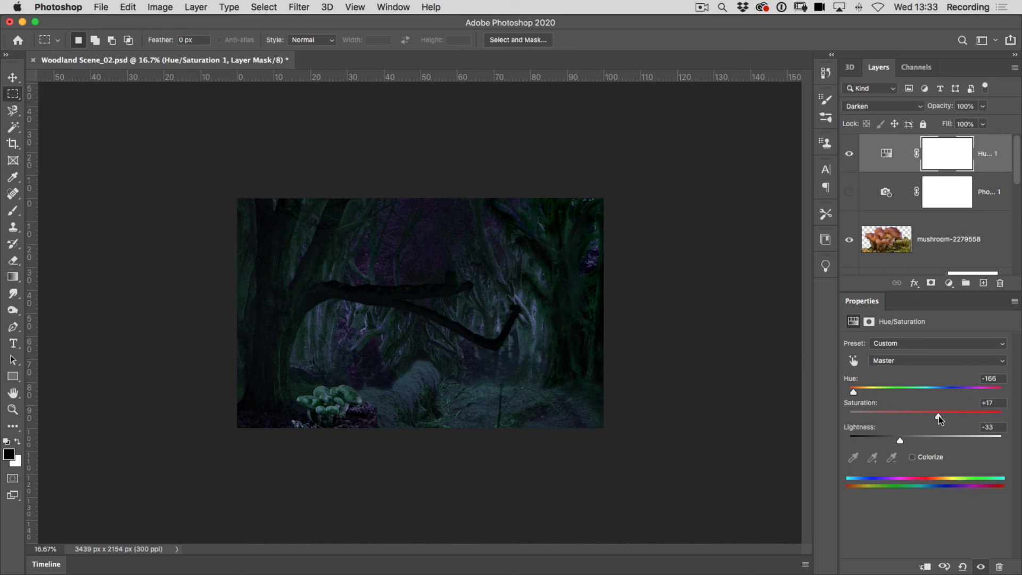
{"action": "mouse_move", "coordinate": [937, 417]}
{"action": "left_mouse_down"}
{"action": "mouse_move", "coordinate": [955, 418]}
{"action": "mouse_move", "coordinate": [937, 416]}
{"action": "left_mouse_up"}
{"action": "left_click_drag", "start_coordinate": [854, 392], "coordinate": [859, 393]}
{"action": "left_click_drag", "start_coordinate": [937, 417], "coordinate": [947, 419]}
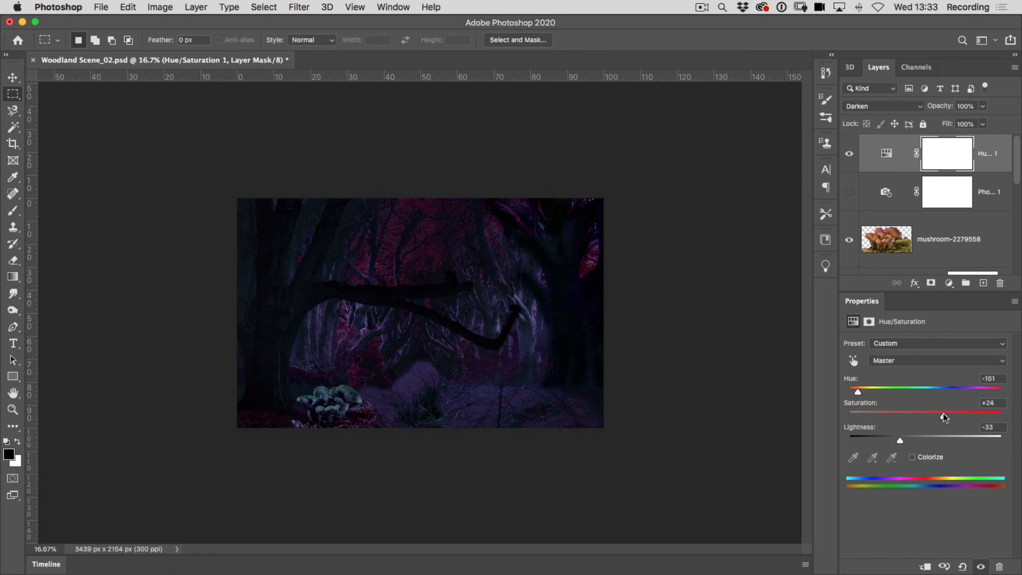
{"action": "left_click_drag", "start_coordinate": [858, 393], "coordinate": [864, 394]}
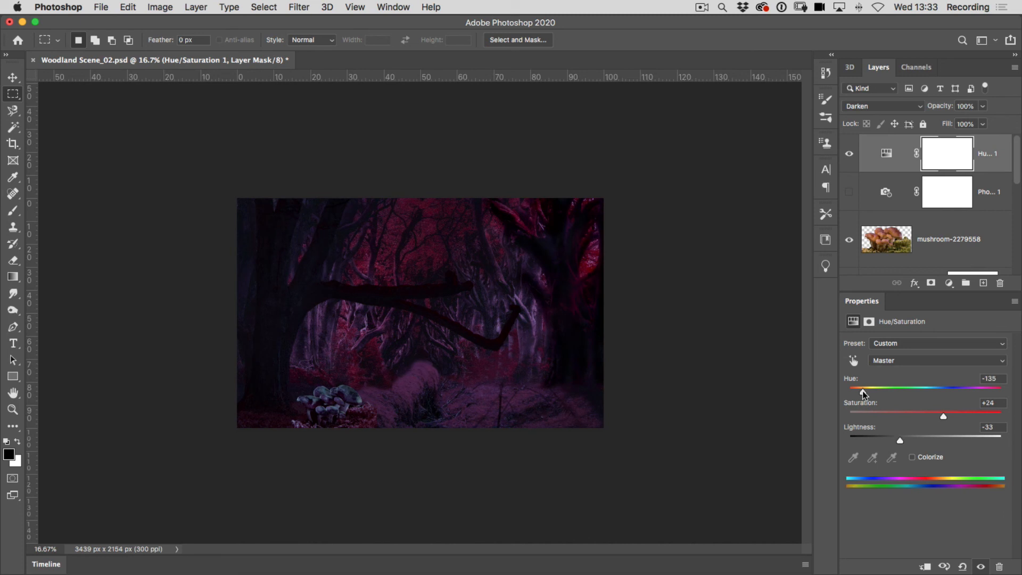
{"action": "mouse_move", "coordinate": [944, 416]}
{"action": "left_mouse_down"}
{"action": "mouse_move", "coordinate": [953, 416]}
{"action": "mouse_move", "coordinate": [928, 415]}
{"action": "left_mouse_up"}
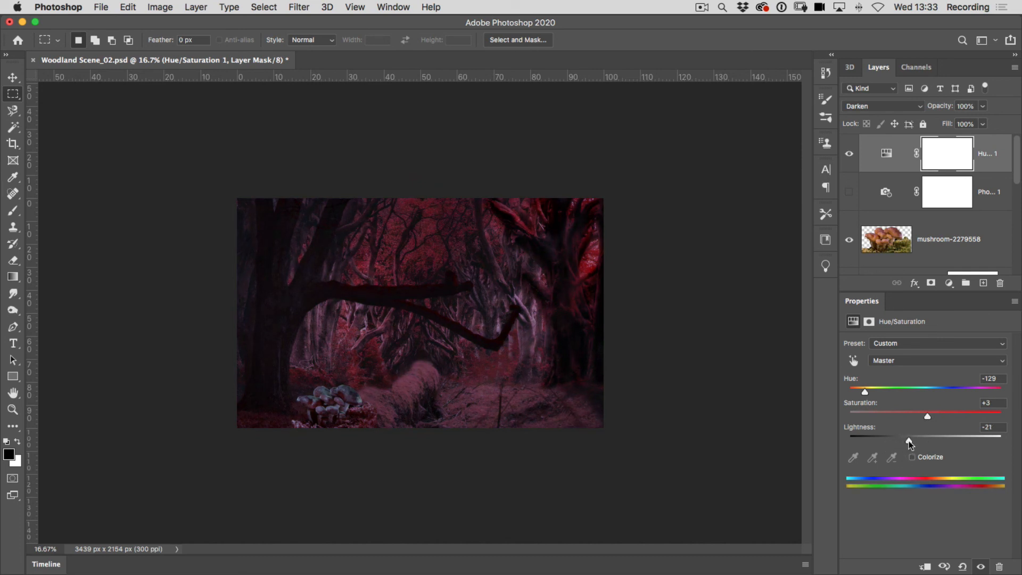
{"action": "left_click_drag", "start_coordinate": [900, 440], "coordinate": [906, 437]}
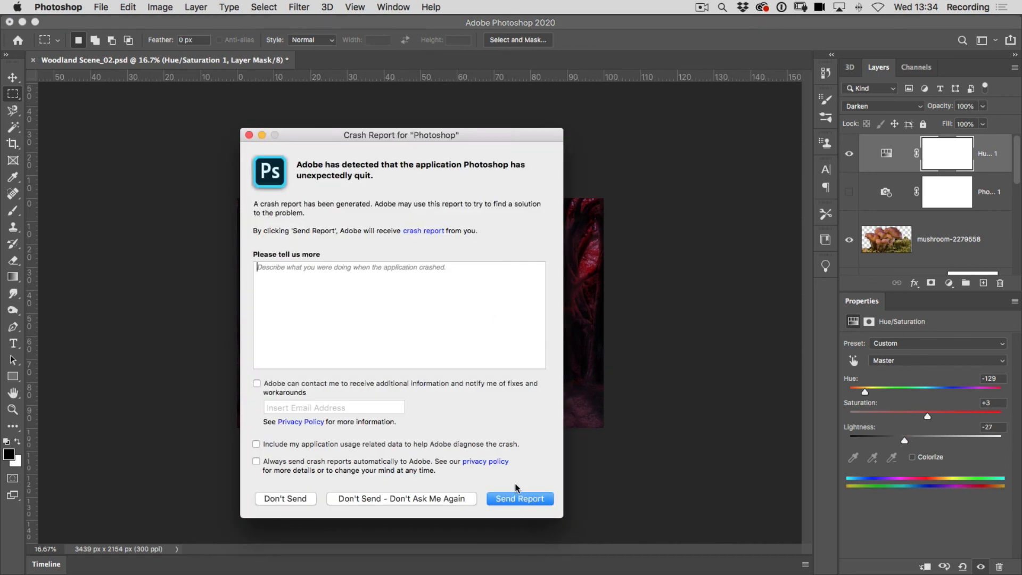
Dismiss the crash report and toggle the Hue/Saturation layer's visibility to compare the scene with and without it.
{"action": "left_click", "coordinate": [249, 135]}
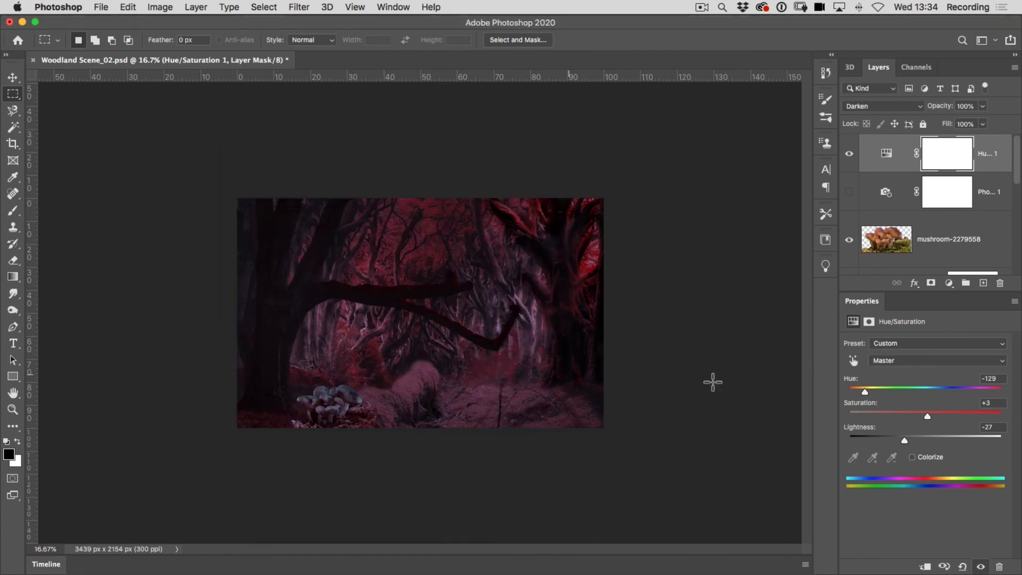
{"action": "left_click", "coordinate": [850, 156]}
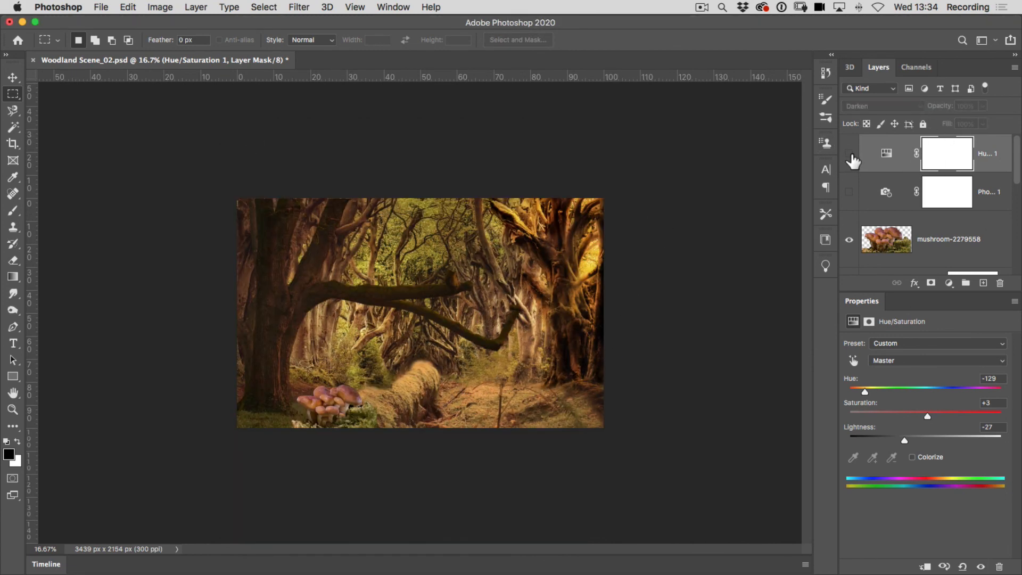
{"action": "left_click", "coordinate": [850, 155]}
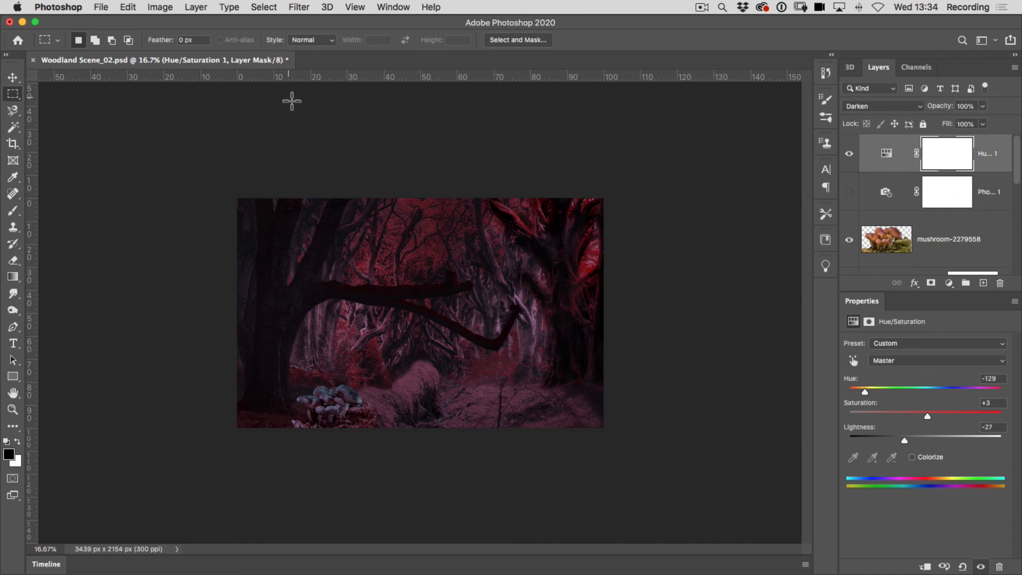
Save the red version as a separate Photoshop file named Woodland Scene_Reds.psd, accepting the format options.
{"action": "left_click", "coordinate": [101, 8]}
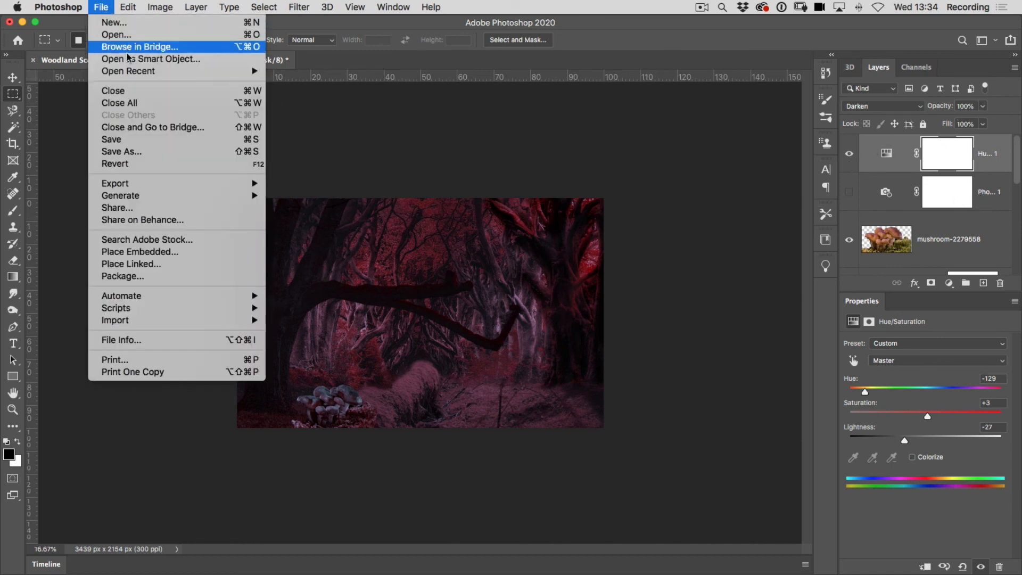
{"action": "left_click", "coordinate": [121, 151]}
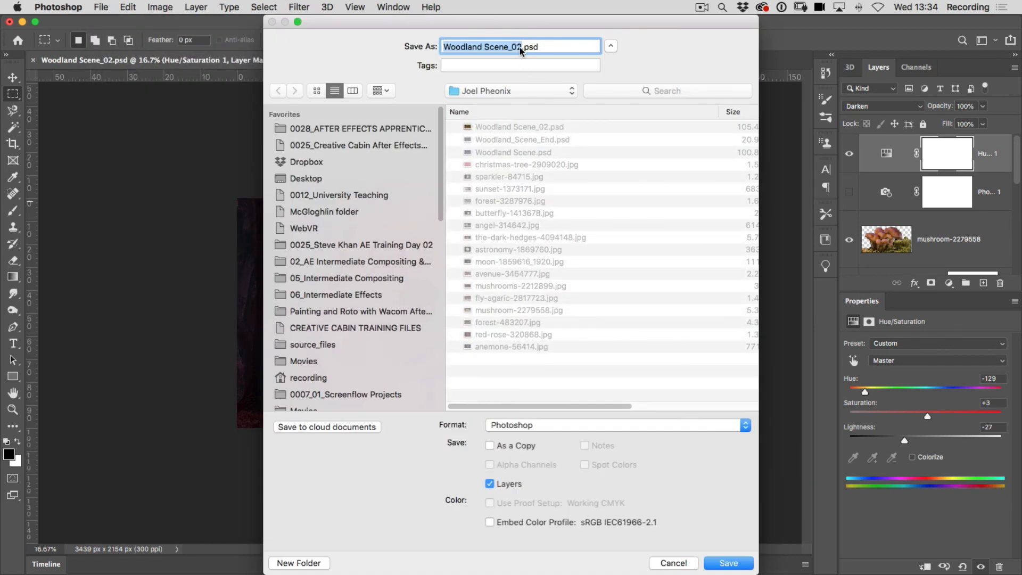
{"action": "left_click", "coordinate": [521, 48]}
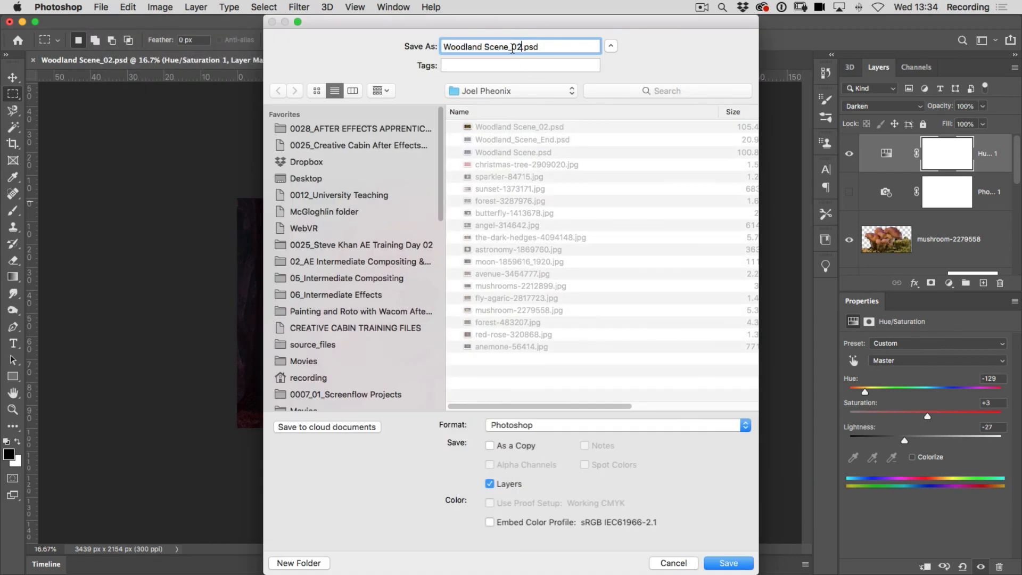
{"action": "double_click", "coordinate": [520, 48]}
{"action": "type", "text": "Reds"}
{"action": "left_click", "coordinate": [732, 564]}
{"action": "left_click", "coordinate": [675, 259]}
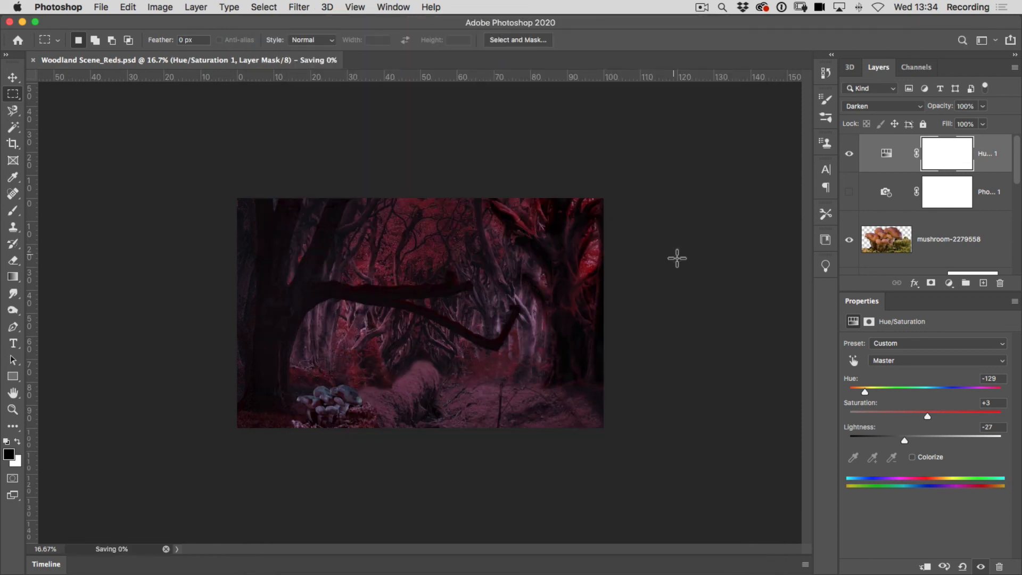
Turn the scene blue by setting the Hue/Saturation layer's Hue to +180, blend mode to Normal and opacity to 85%.
{"action": "left_click_drag", "start_coordinate": [865, 392], "coordinate": [1020, 391]}
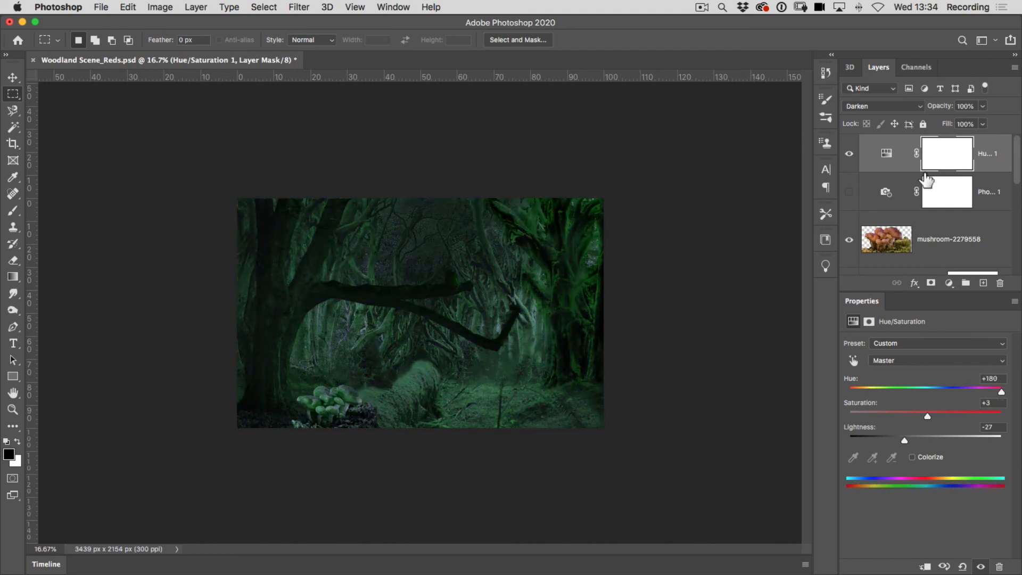
{"action": "left_click", "coordinate": [878, 106]}
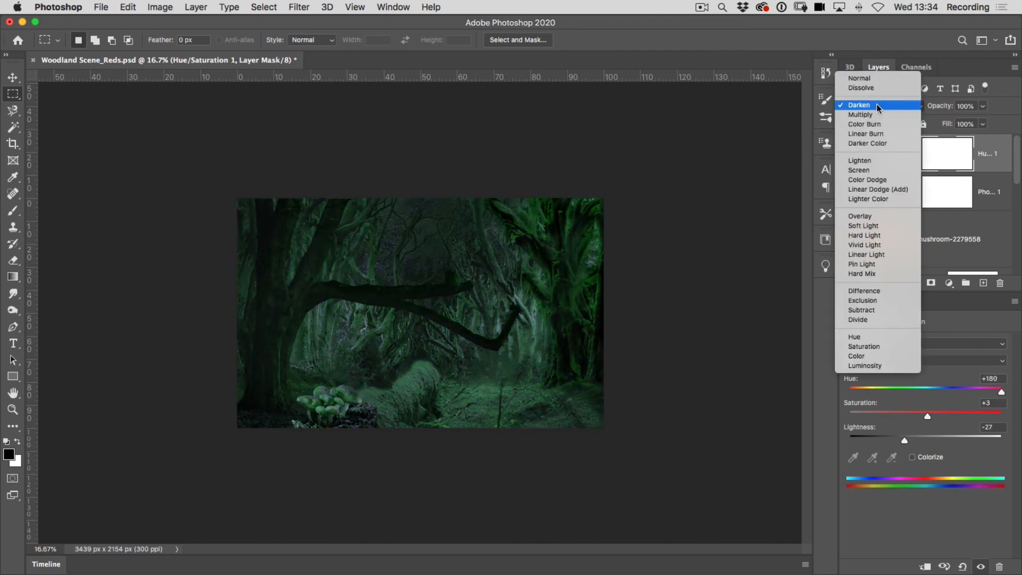
{"action": "left_click", "coordinate": [863, 78]}
{"action": "left_click", "coordinate": [982, 107]}
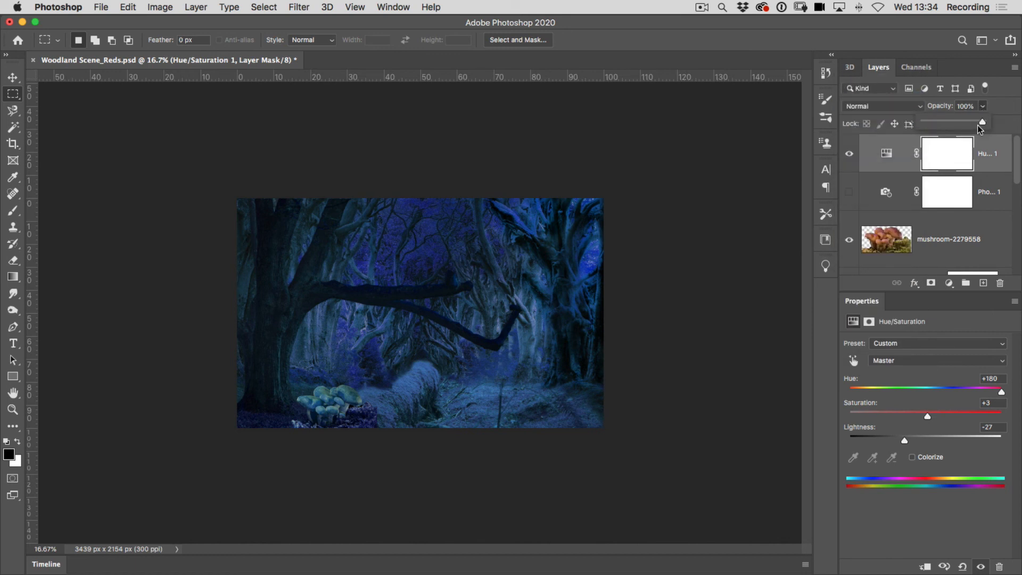
{"action": "left_click_drag", "start_coordinate": [963, 124], "coordinate": [969, 123]}
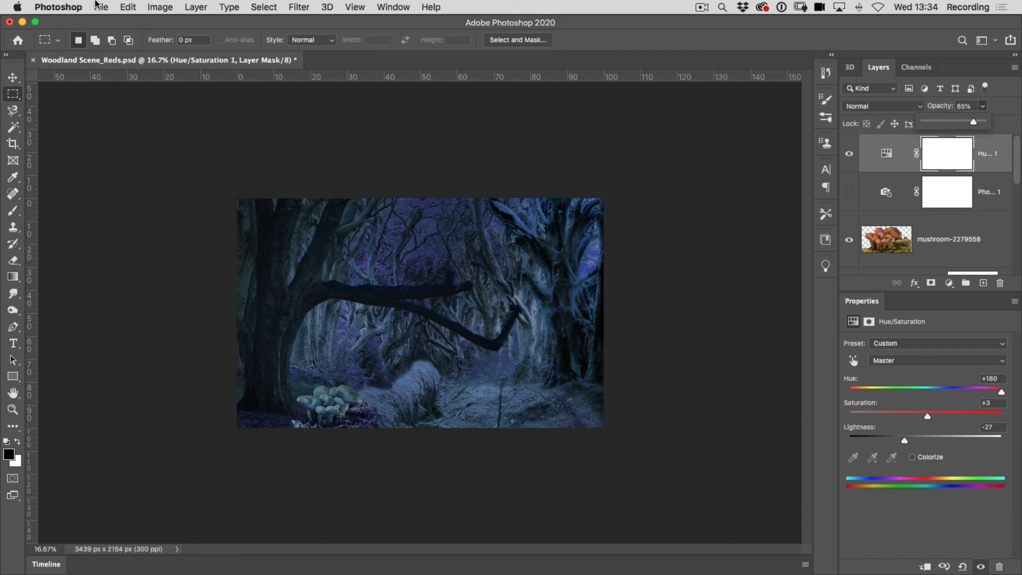
Save the blue version as a separate Photoshop file named Woodland Scene_Blues.psd.
{"action": "left_click", "coordinate": [100, 7]}
{"action": "left_click", "coordinate": [119, 152]}
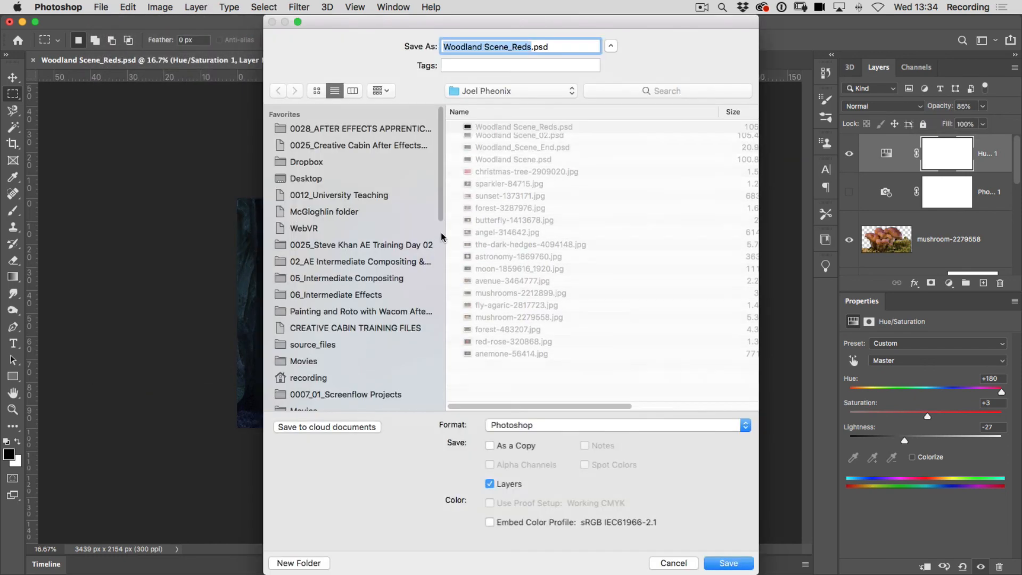
{"action": "left_click", "coordinate": [529, 46]}
{"action": "left_click_drag", "start_coordinate": [512, 47], "coordinate": [527, 46]}
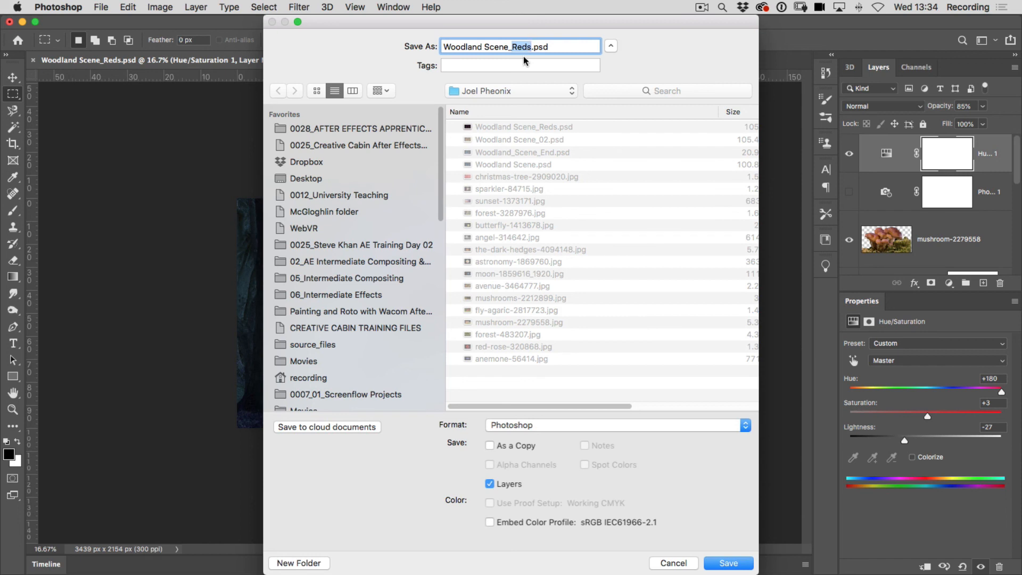
{"action": "type", "text": "Blues"}
{"action": "left_click", "coordinate": [738, 563]}
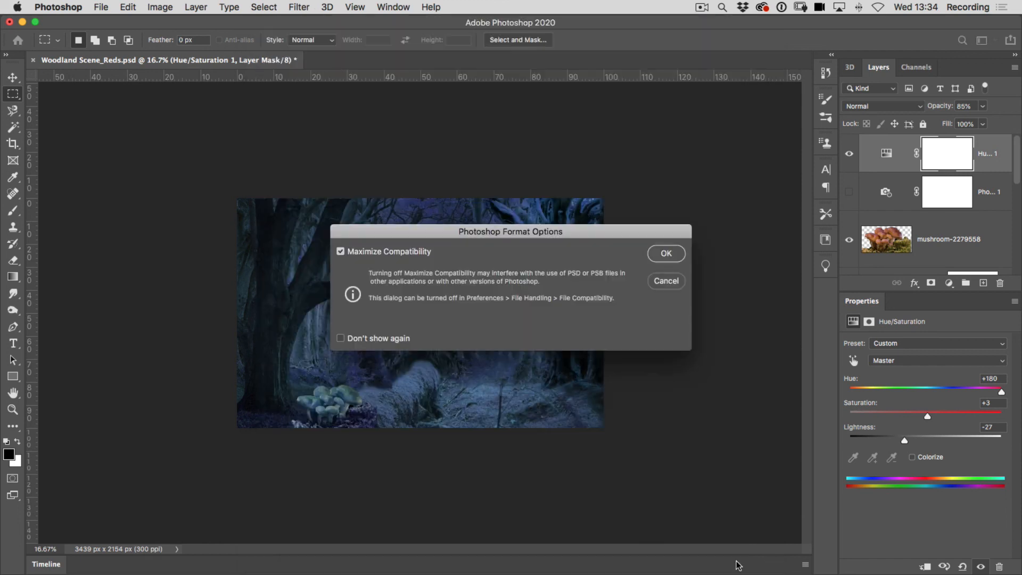